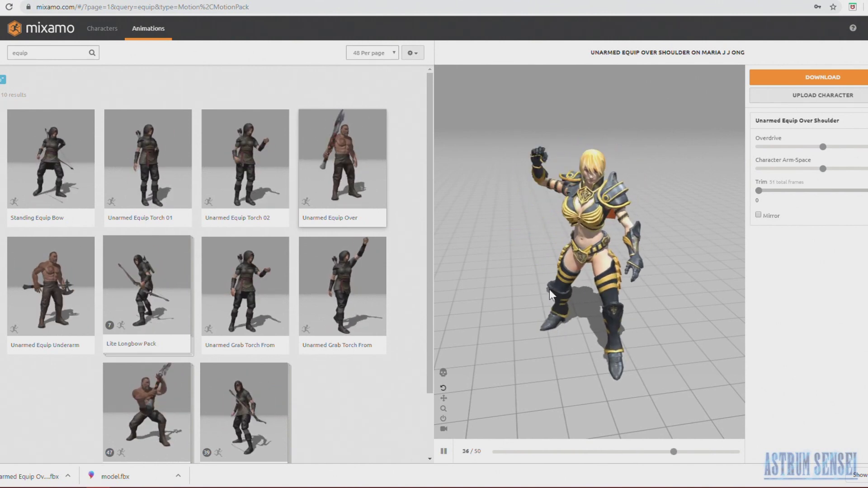
Examine the Unarmed Equip Over Shoulder animation on the character from the front, both sides and behind
drag(509, 222, 664, 242)
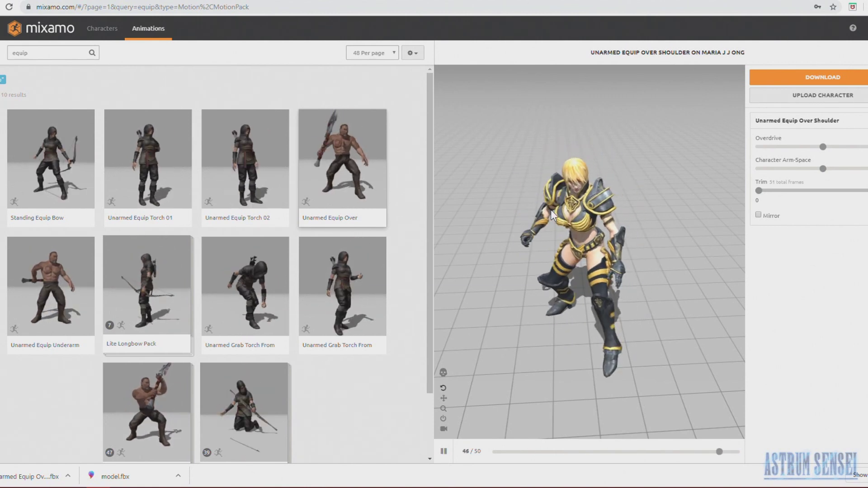
drag(527, 209, 609, 221)
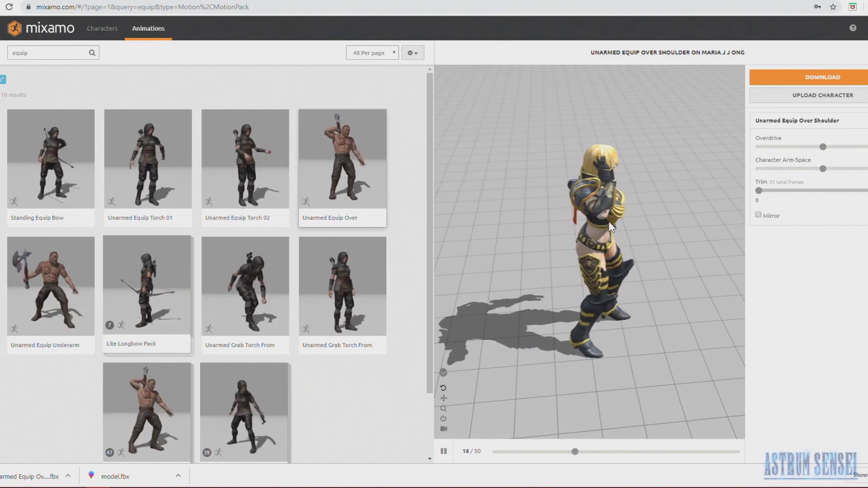
drag(608, 221, 505, 250)
drag(539, 219, 583, 199)
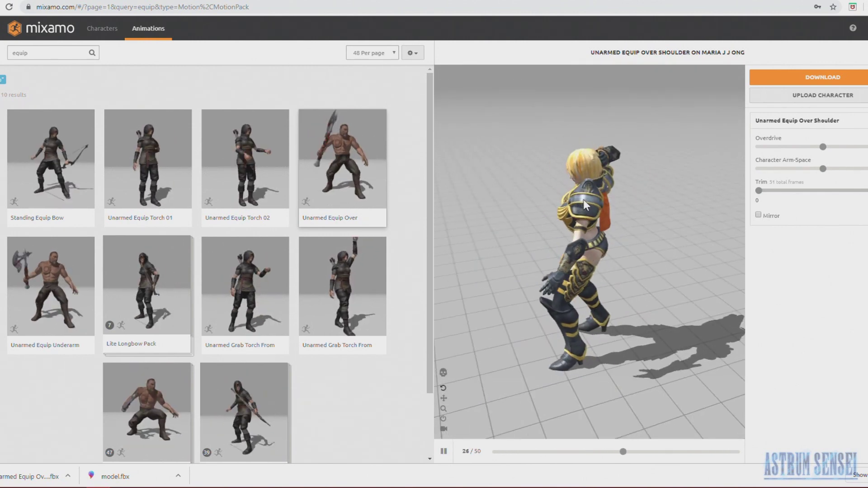
Preview the Unarmed Equip Underarm animation from behind for comparison, and return to the Unarmed Equip Over Shoulder animation
click(50, 289)
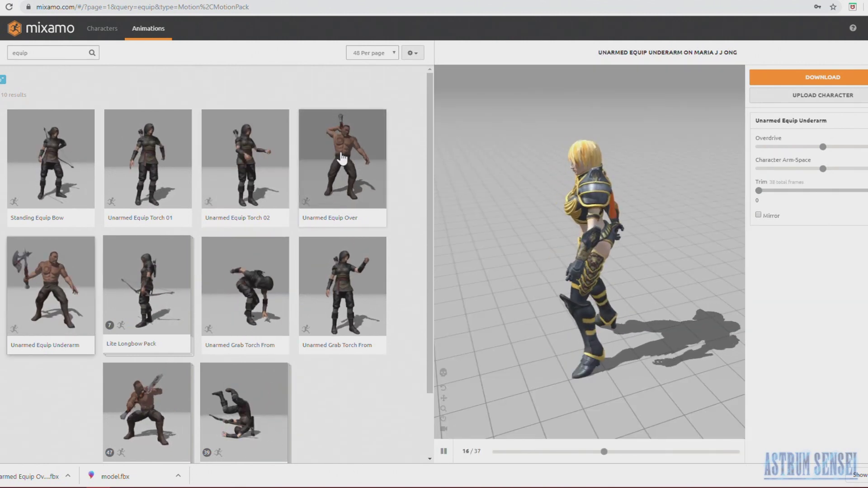
drag(580, 268, 787, 264)
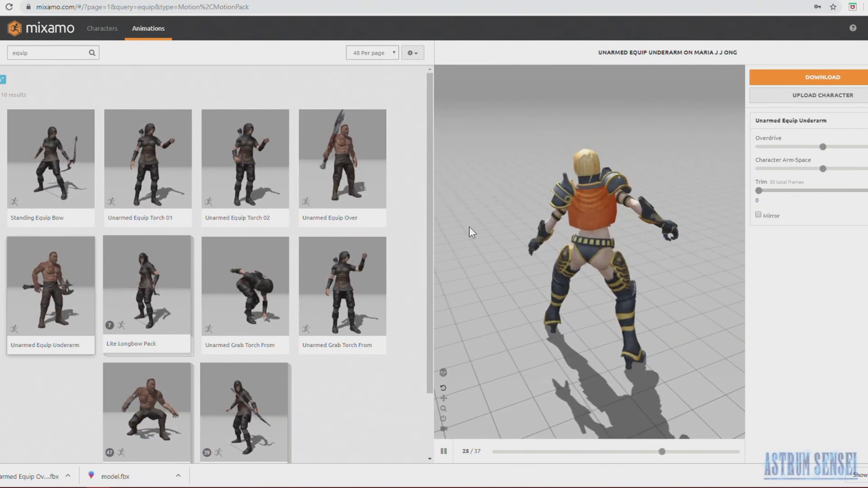
click(352, 166)
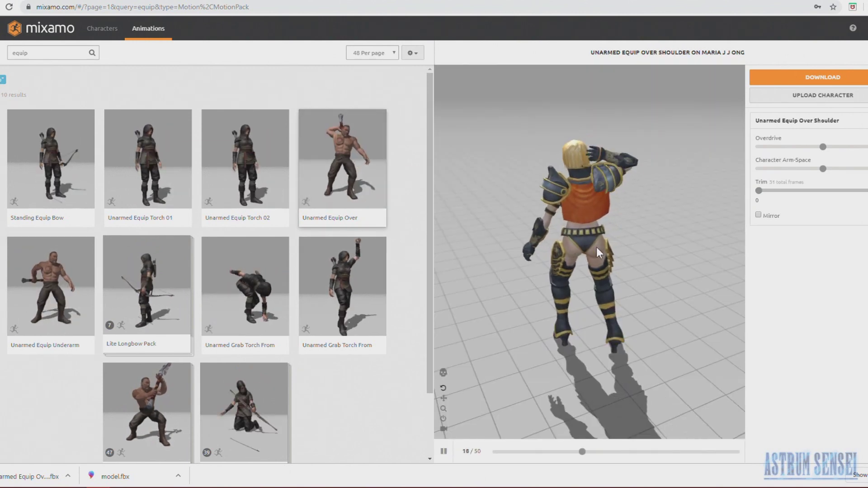
drag(596, 247, 672, 232)
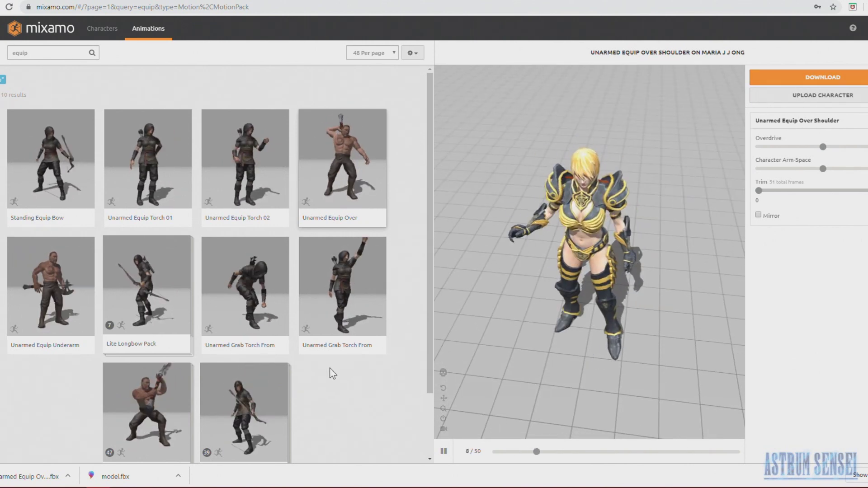
Switch to the Unreal Editor and view the Equip_Over_Shoulder animation sequence in the Combat animations folder
click(188, 479)
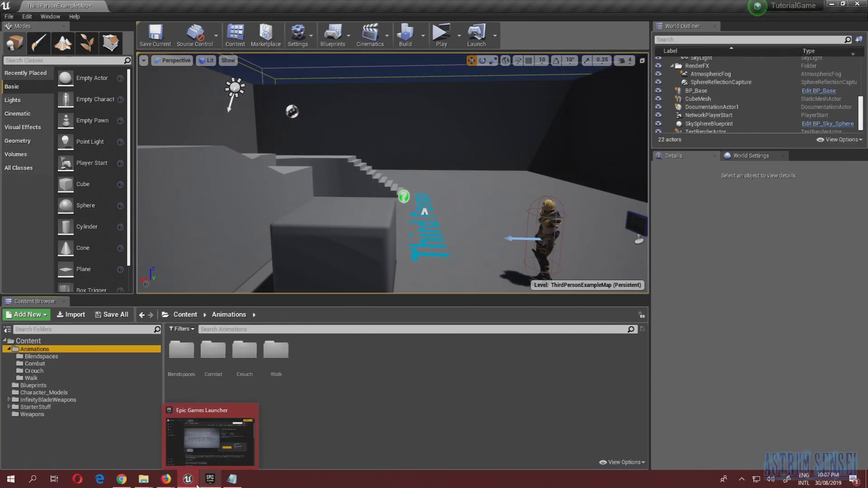
double_click(218, 349)
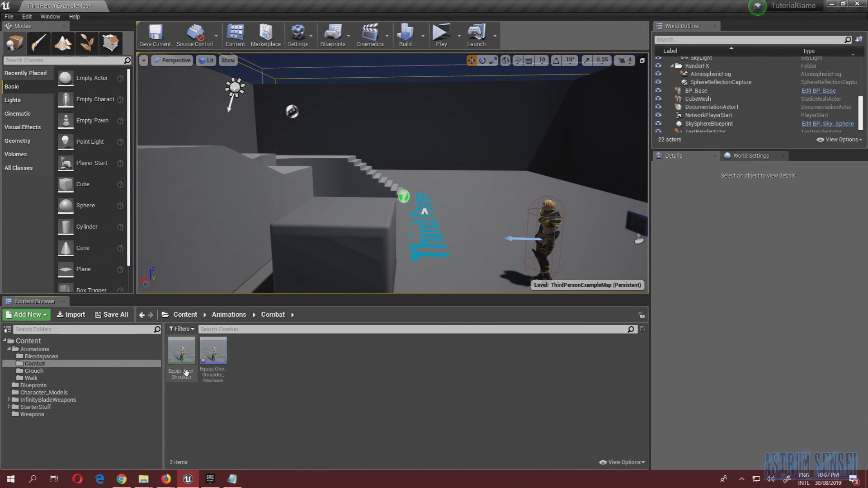
mouse_move(184, 352)
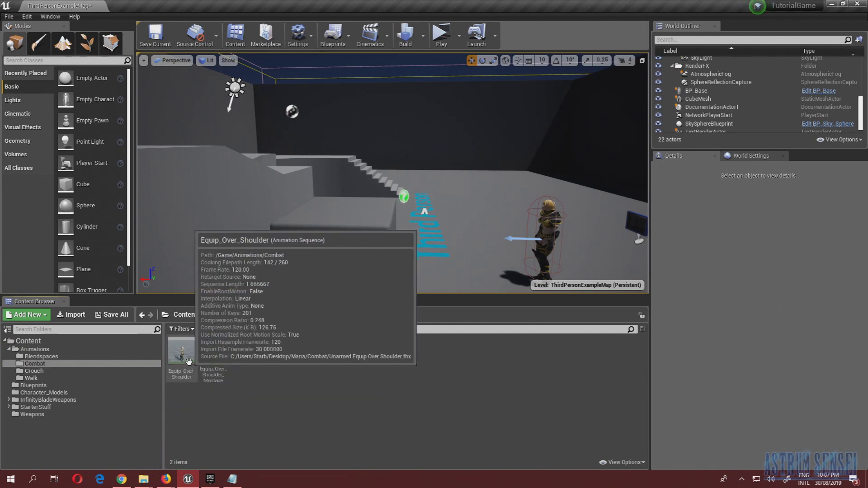
double_click(184, 352)
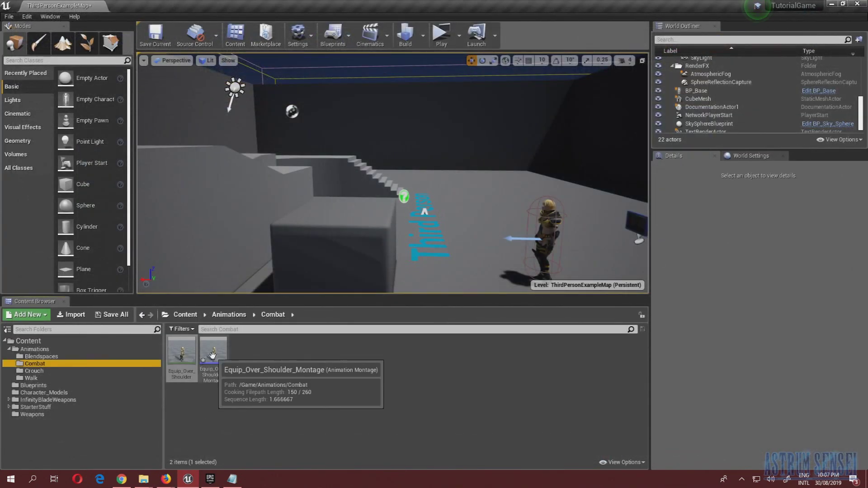
Look up the AnimMontage creation option for Equip_Over_Shoulder and view the existing Equip_Over_Shoulder_Montage
right_click(212, 355)
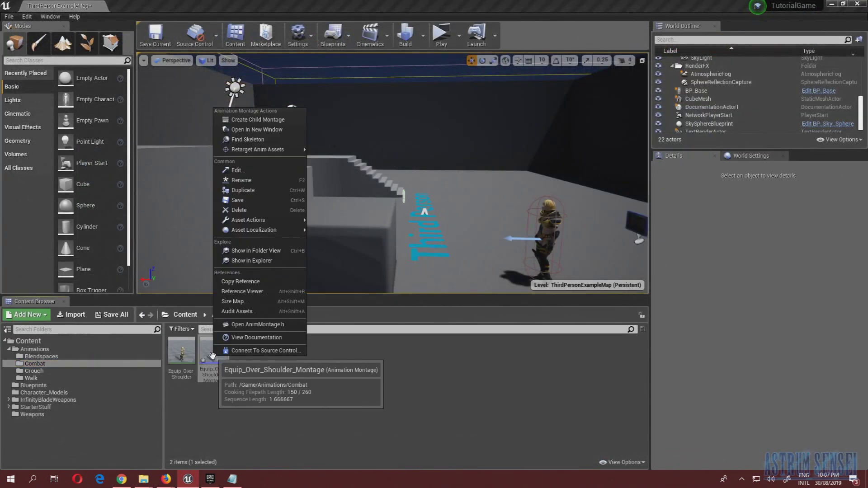
right_click(186, 358)
mouse_move(278, 67)
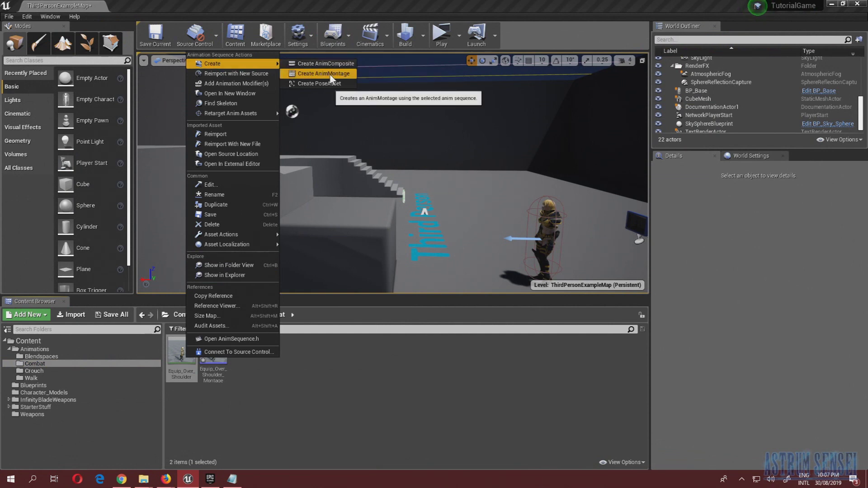
click(293, 409)
double_click(216, 352)
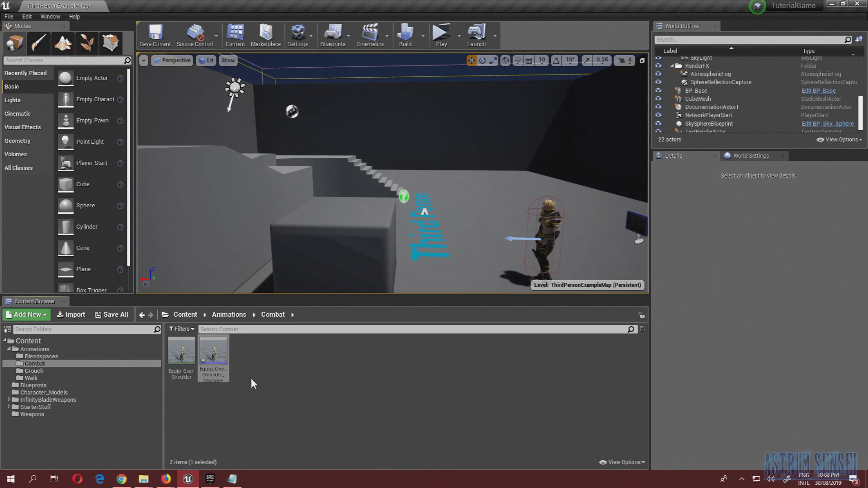
click(233, 356)
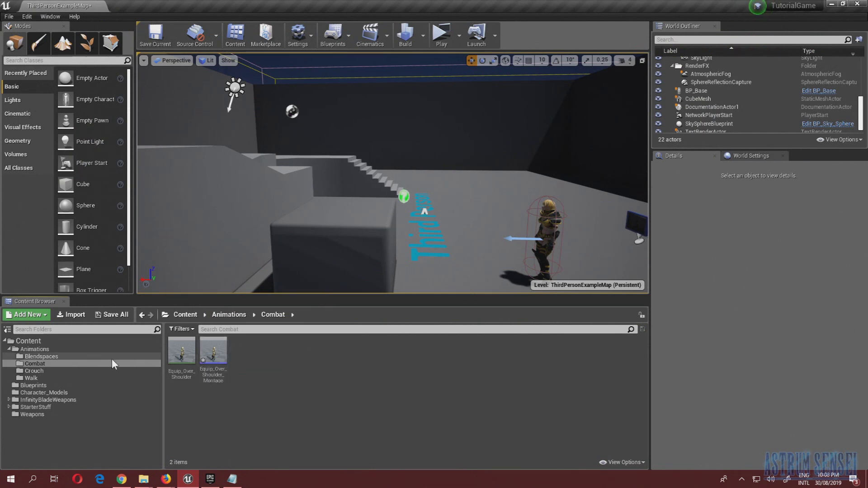
Switch to the Epic Games Launcher and view the enlarged preview image of Infinity Blade: Weapons
click(36, 339)
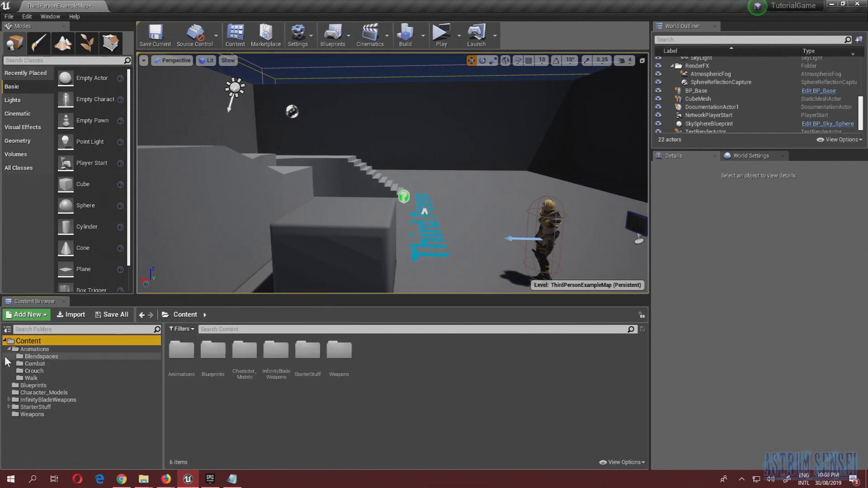
click(210, 480)
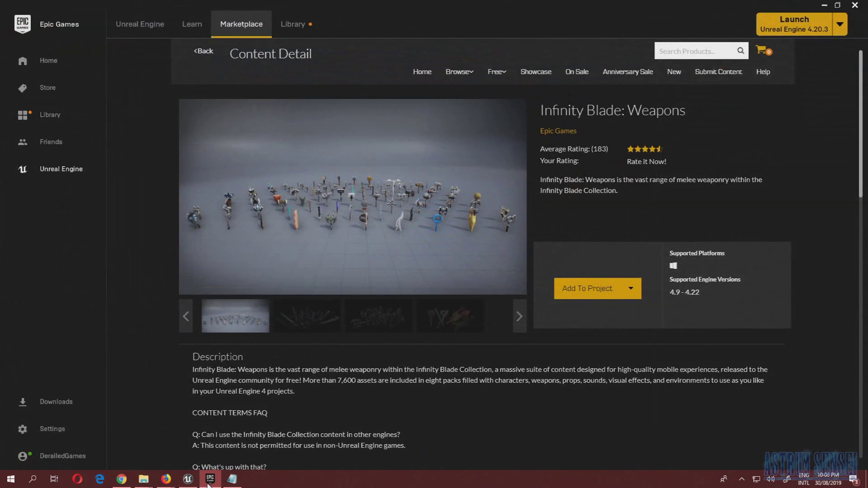
click(352, 201)
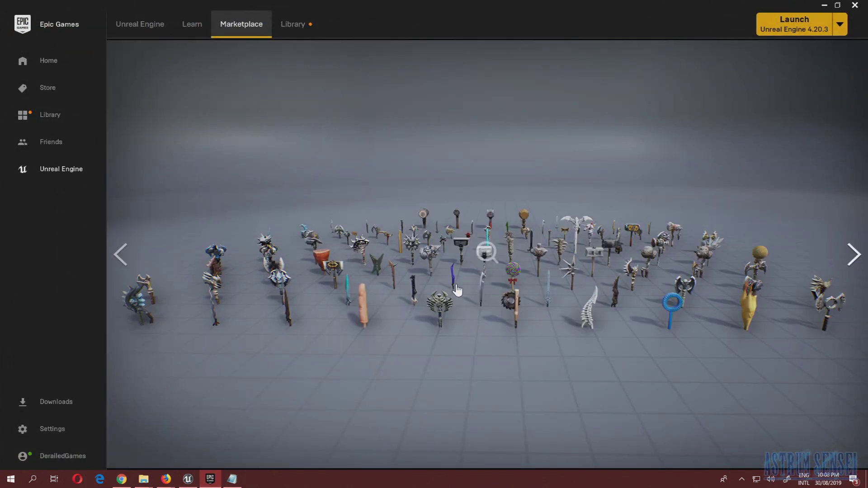
click(443, 263)
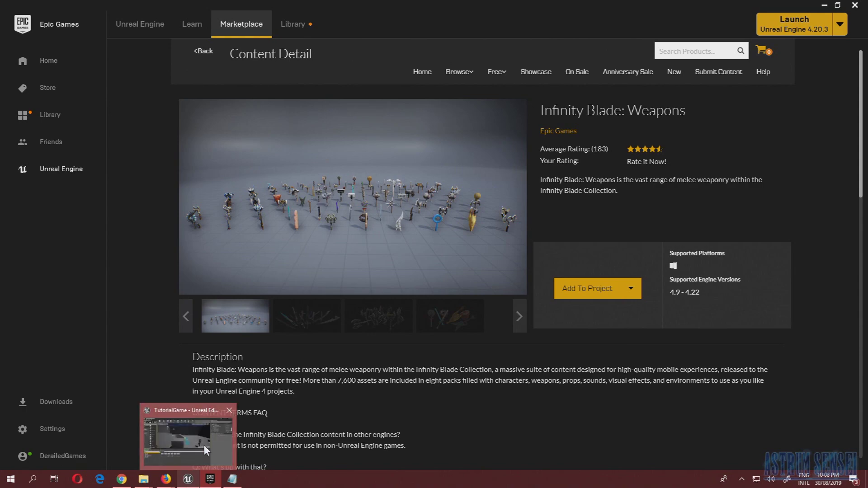
Switch back to the Unreal Editor and open the Blade_HeroSword11 folder among the InfinityBladeWeapons swords
click(205, 445)
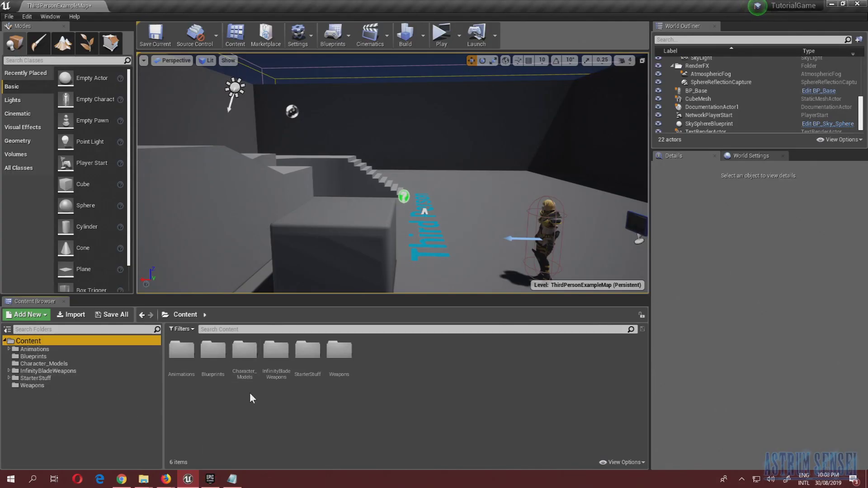
click(43, 384)
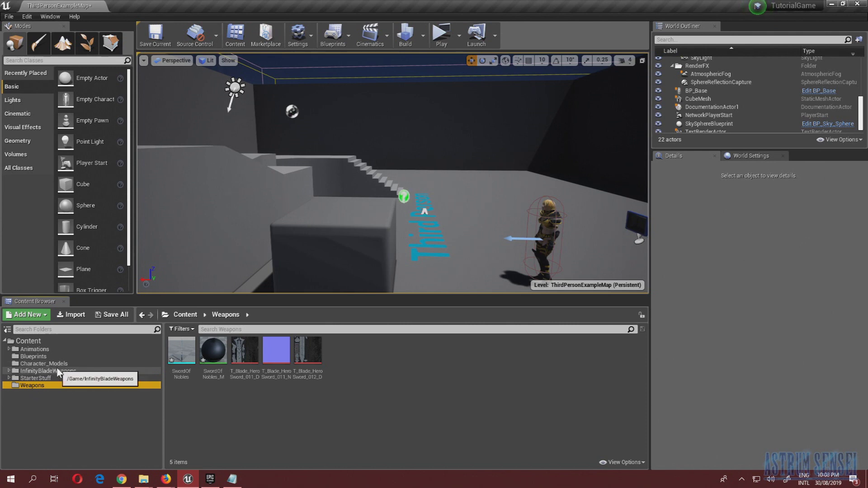
click(58, 370)
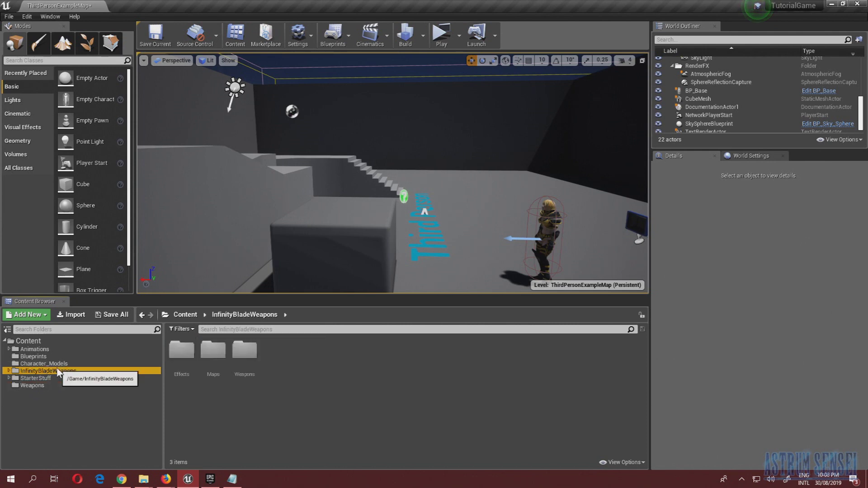
double_click(248, 352)
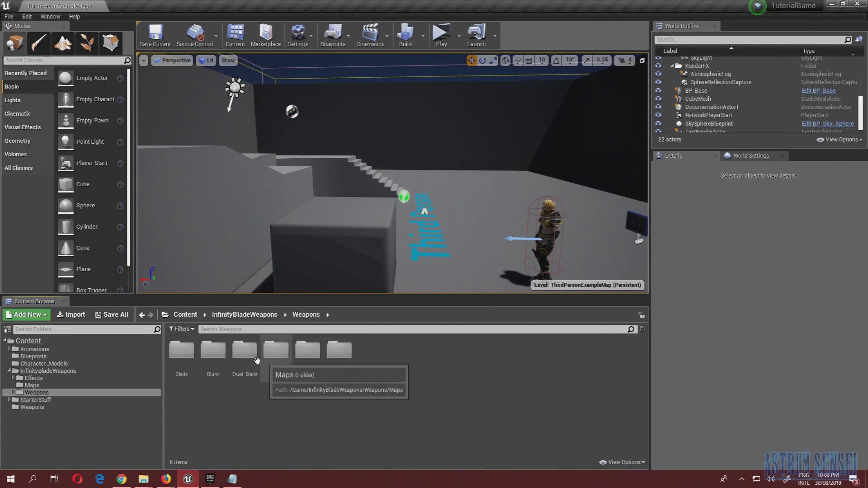
double_click(181, 352)
double_click(244, 353)
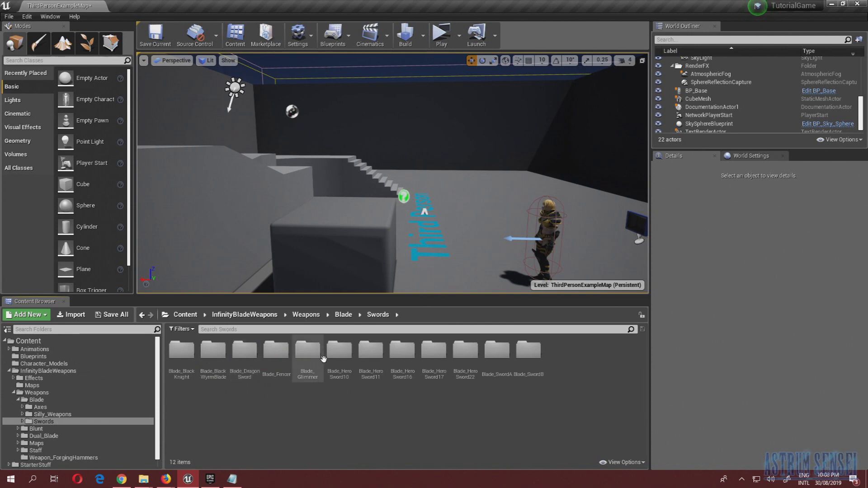
double_click(372, 352)
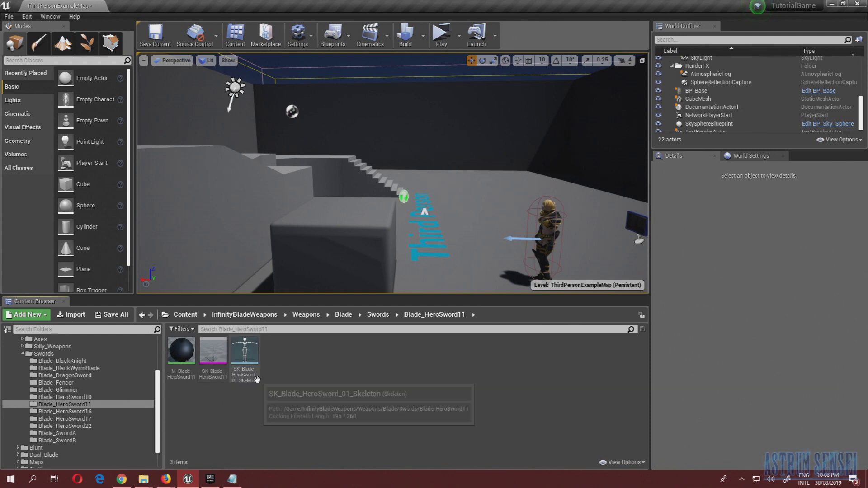
Examine the SK_Blade_HeroSword11 skeletal mesh from different angles in its editor, and close the editor
double_click(212, 352)
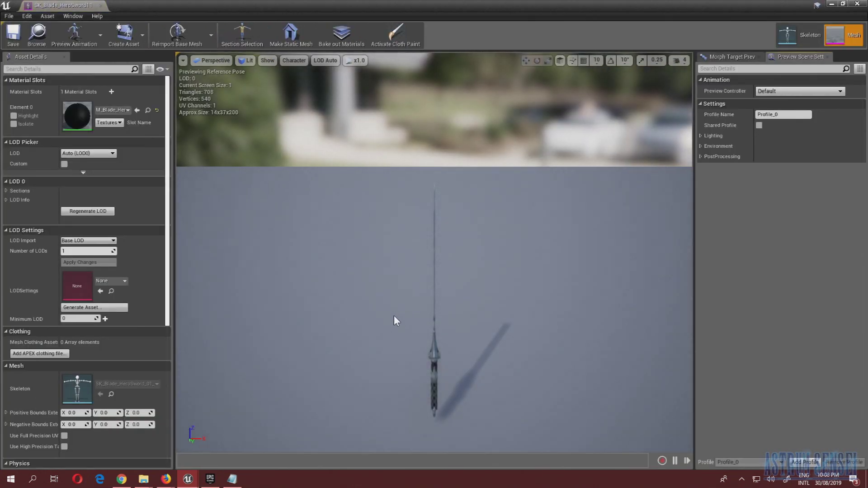
right_drag(401, 318, 497, 344)
drag(361, 313, 327, 310)
click(857, 3)
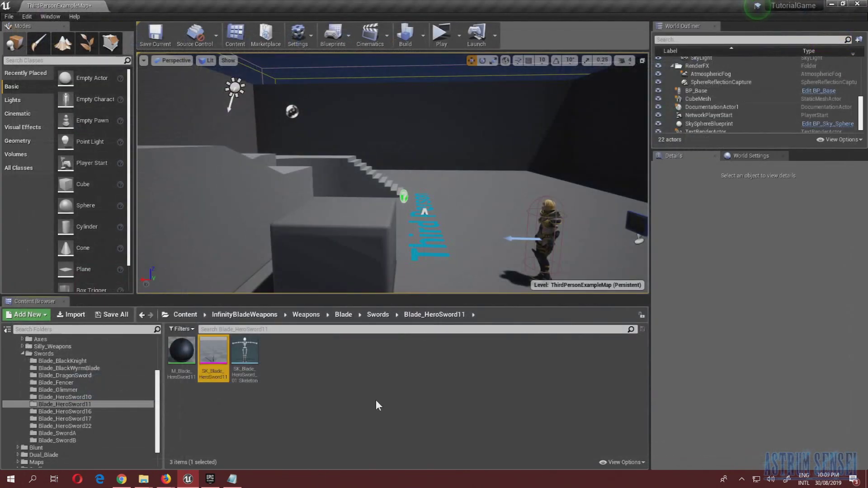
right_click(221, 359)
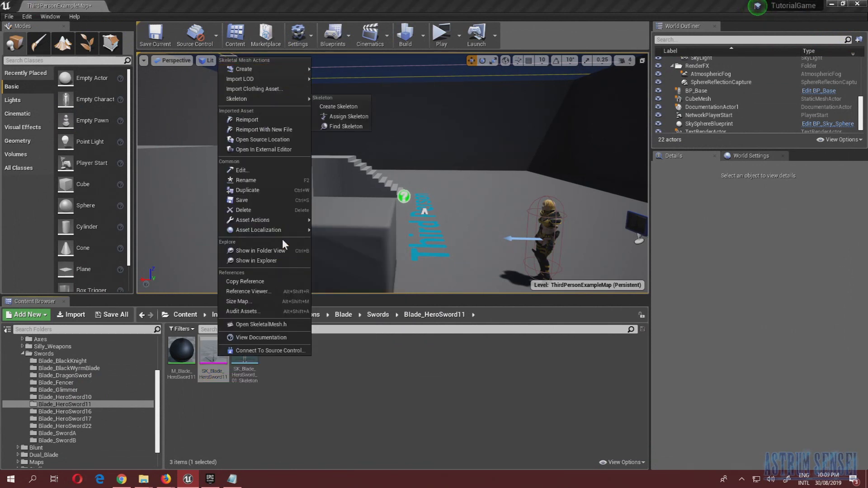
mouse_move(276, 220)
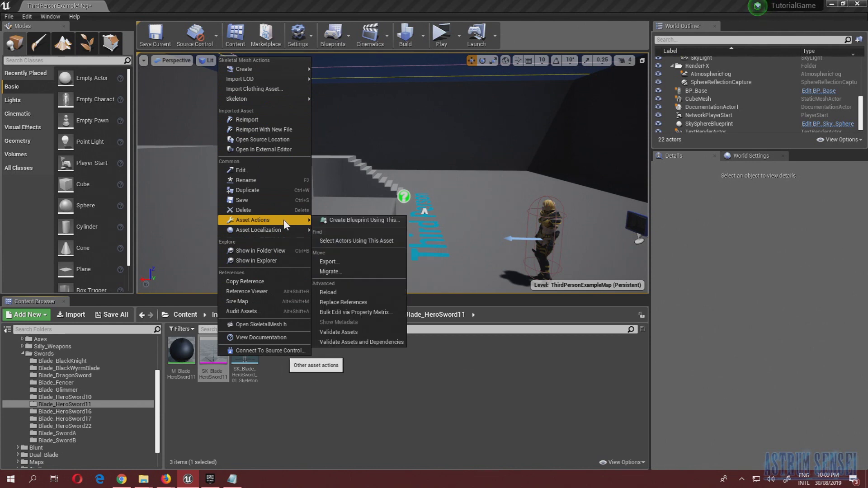
click(342, 261)
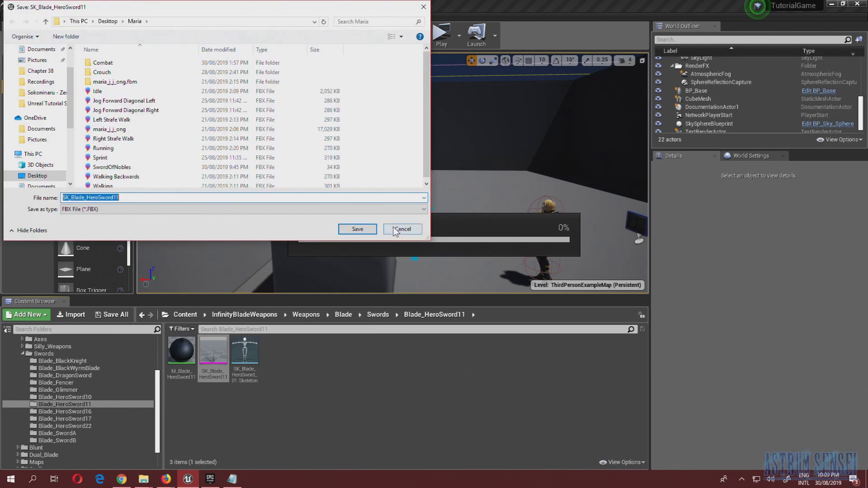
click(402, 229)
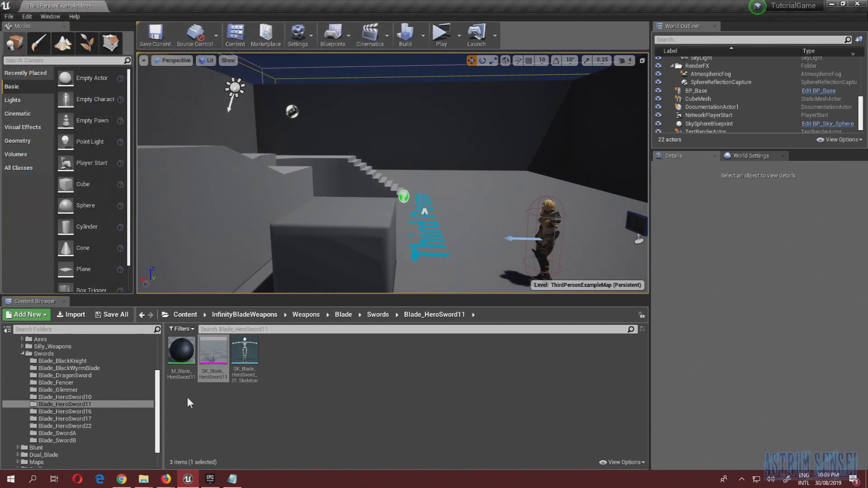
Open the Weapons folder directly under Content that holds the SwordOfNobles assets
scroll(90, 432, down, 2)
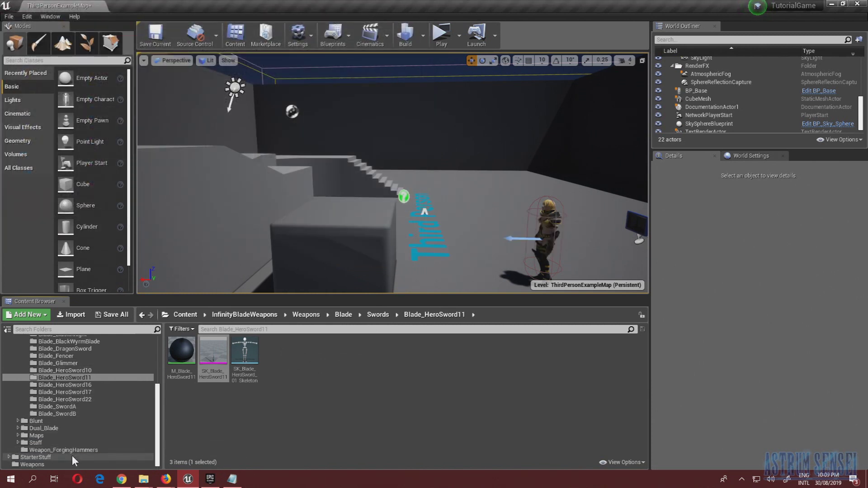
click(58, 465)
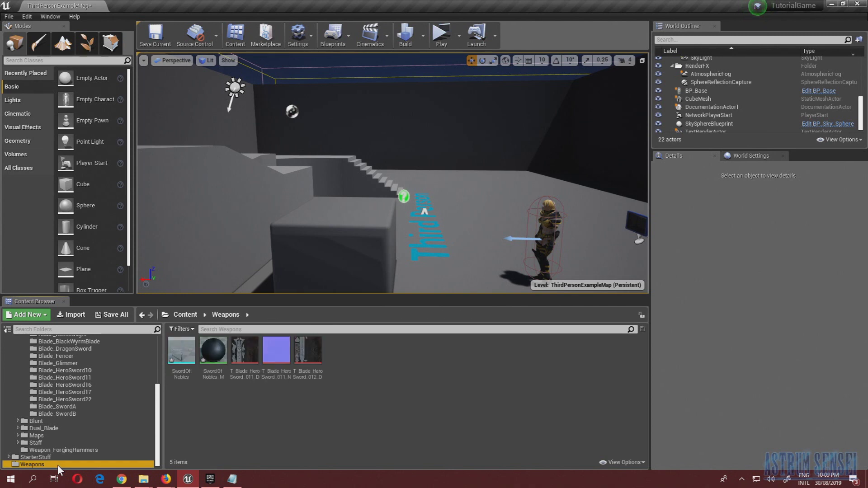
click(194, 316)
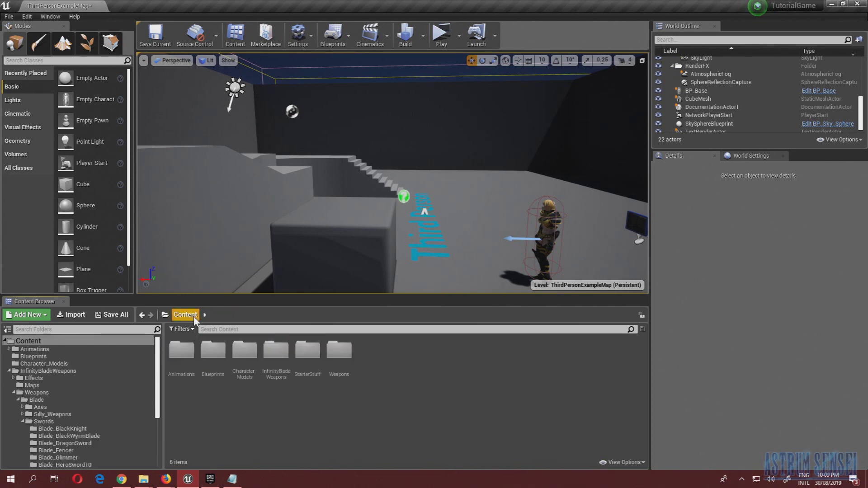
double_click(346, 365)
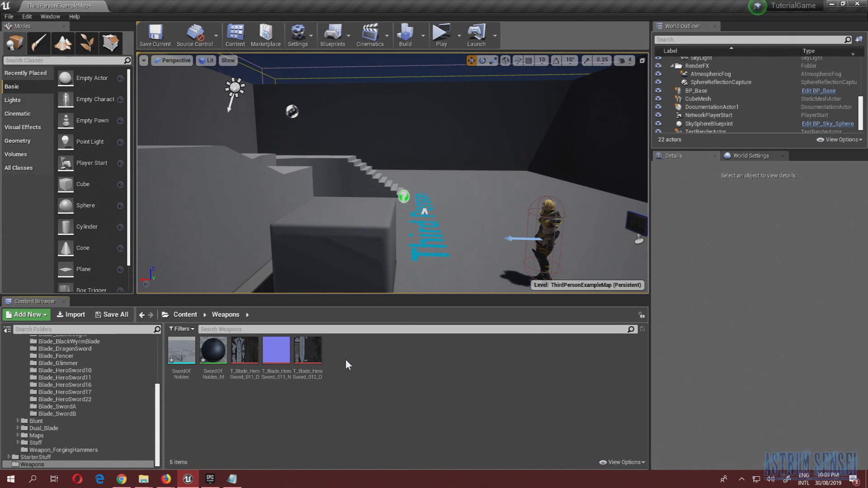
Examine the SwordOfNobles static mesh and the three T_Blade_HeroSword textures in the Weapons folder
mouse_move(180, 357)
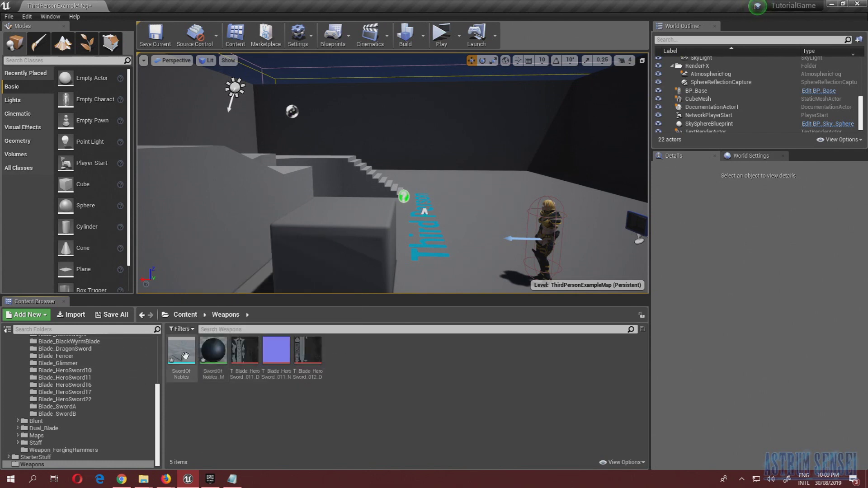
click(187, 356)
mouse_move(189, 356)
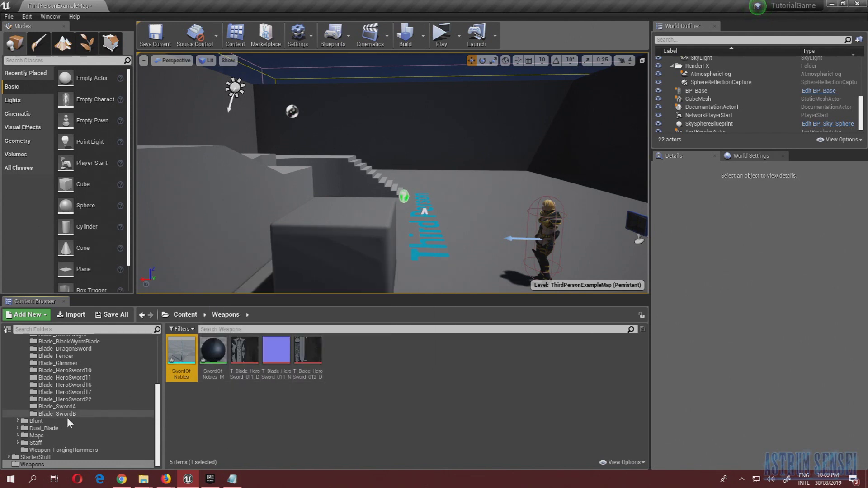
click(299, 352)
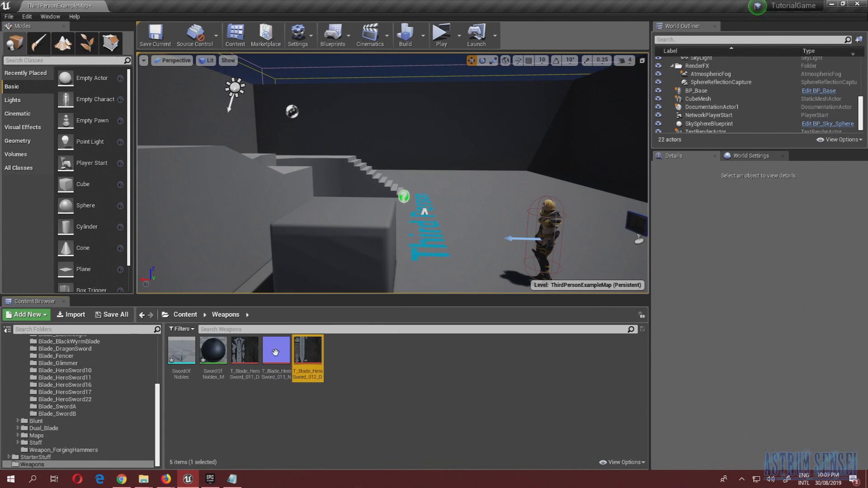
shift+click(245, 350)
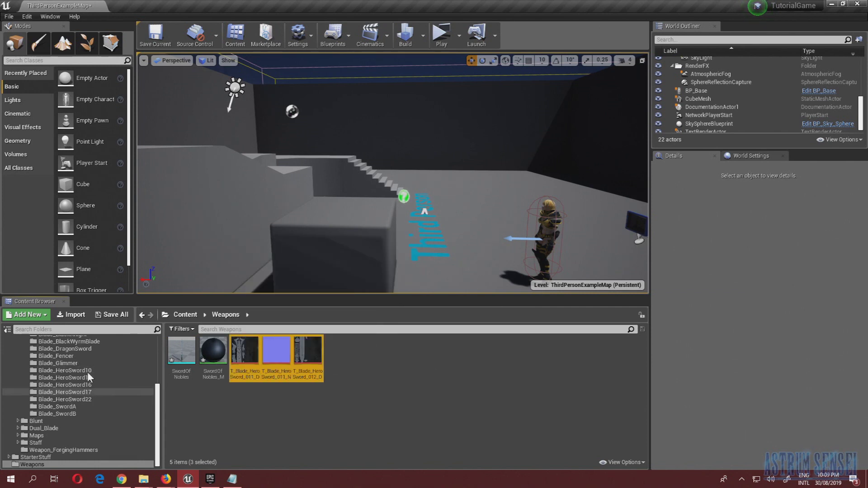
click(229, 392)
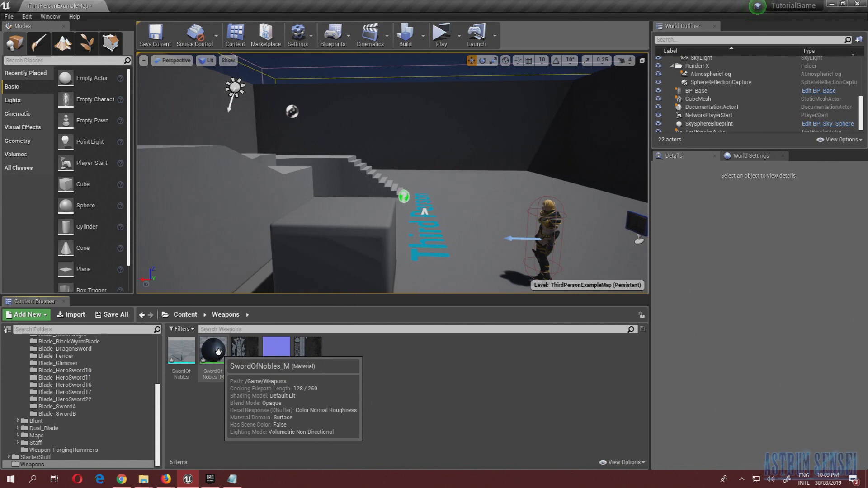
View the Blade_HeroSword11 folder for comparison, and return to the SwordOfNobles mesh in Content's Weapons folder
click(67, 377)
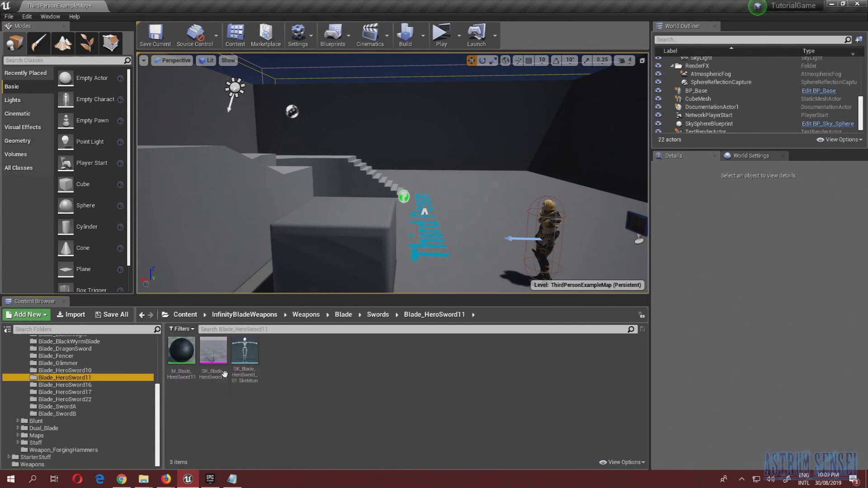
click(58, 465)
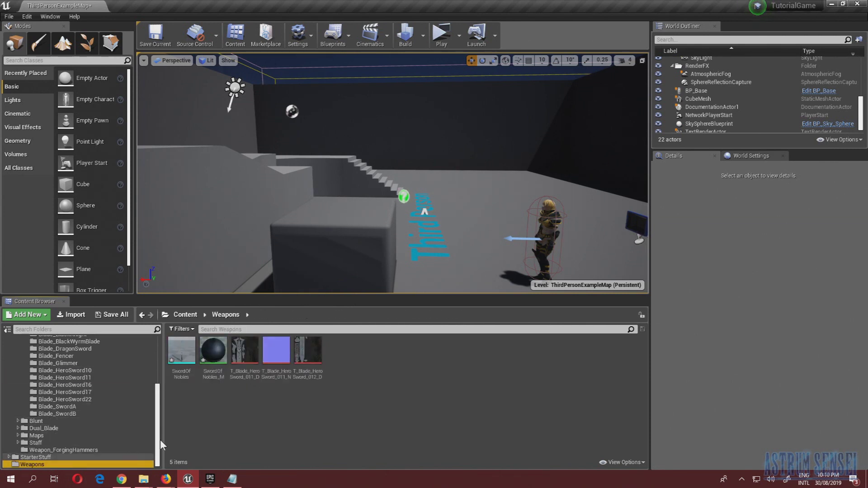
click(181, 352)
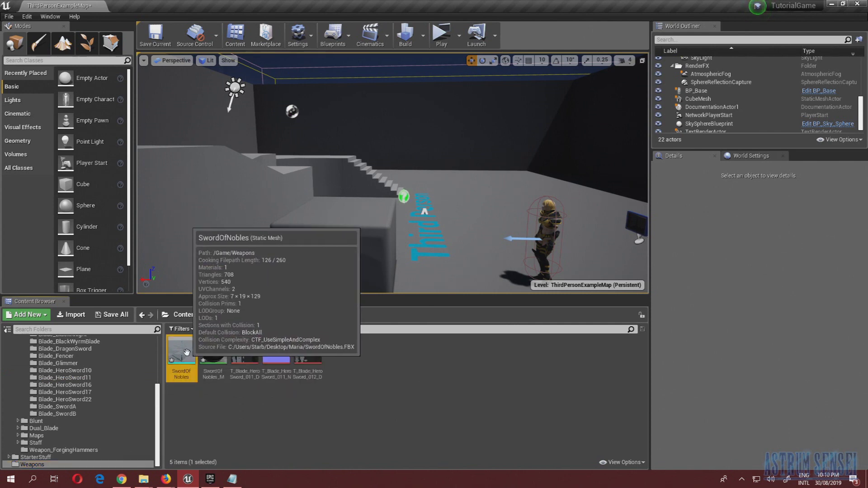
Collapse the Weapons folder under InfinityBladeWeapons and open the Character_Models folder
scroll(108, 394, up, 3)
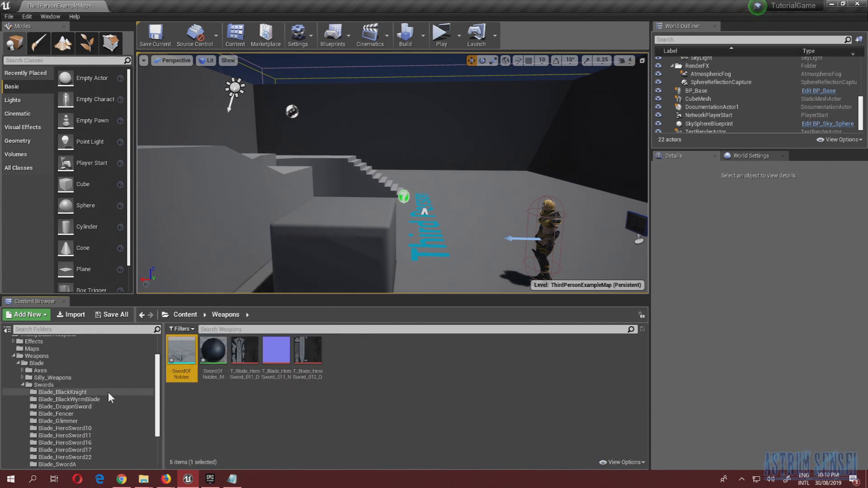
click(14, 357)
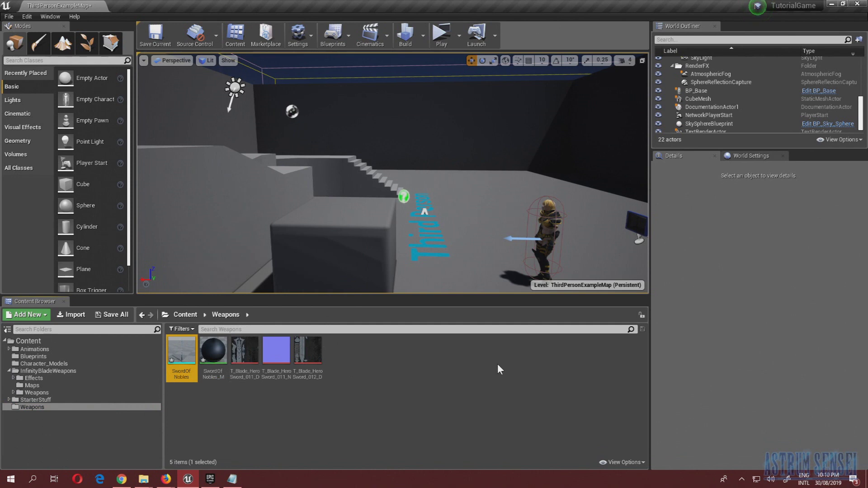
click(55, 364)
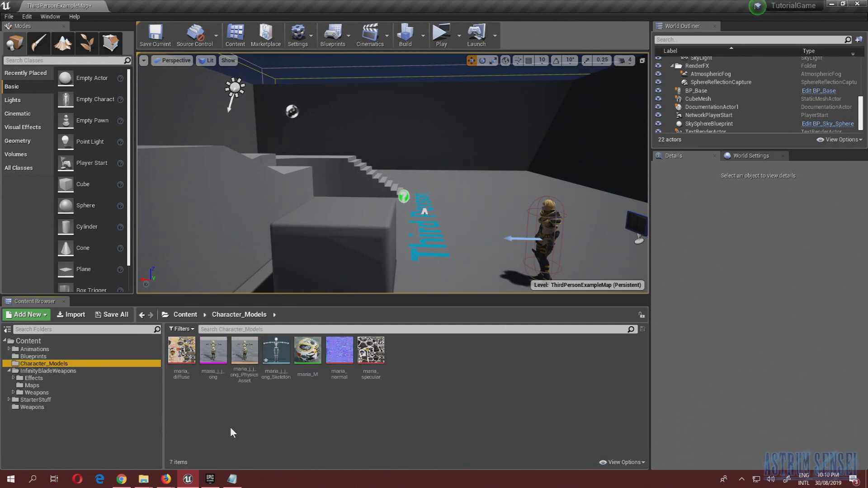
Open the Engine Input page of the Project Settings to reach the action mappings
click(298, 34)
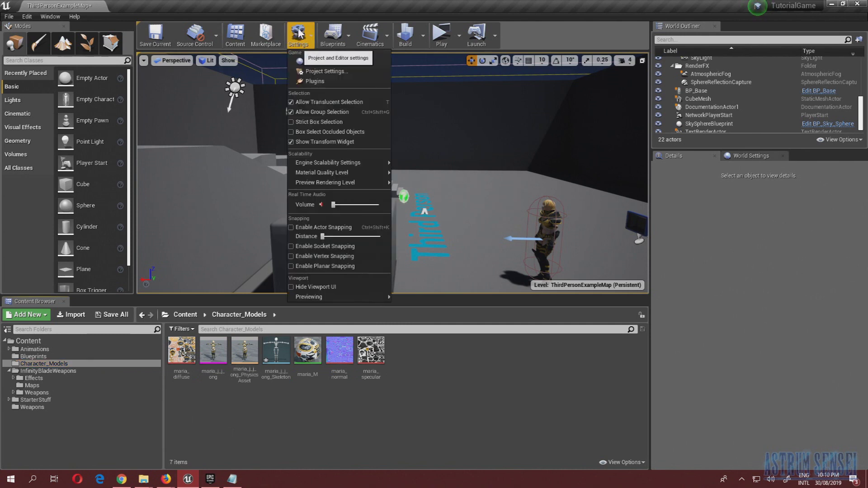
click(331, 71)
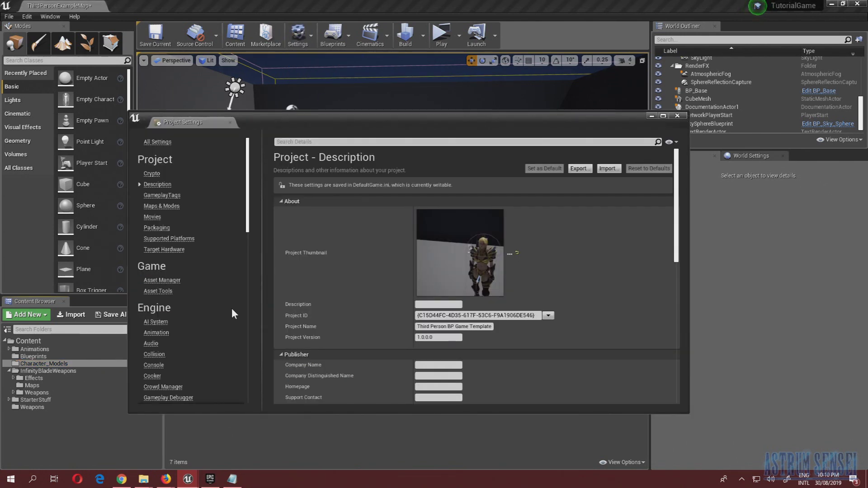
scroll(204, 316, down, 2)
scroll(169, 323, down, 3)
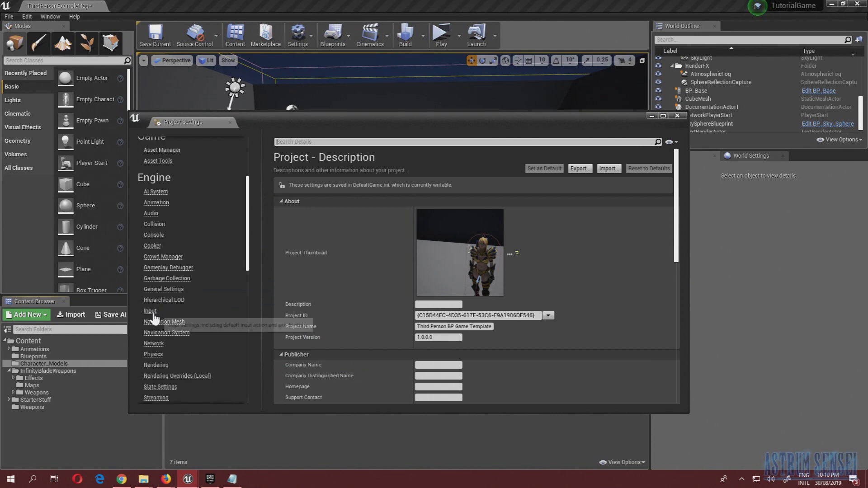
click(152, 313)
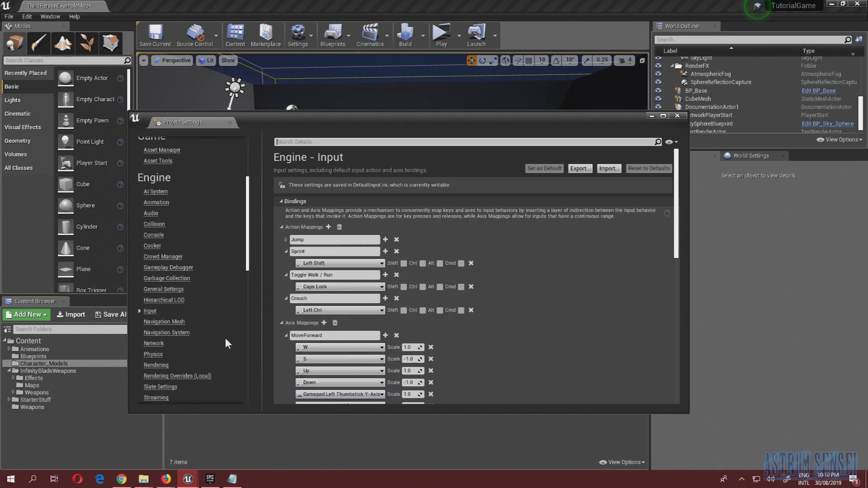
Add a new action mapping named Weapon 1 to the project's input bindings
click(329, 227)
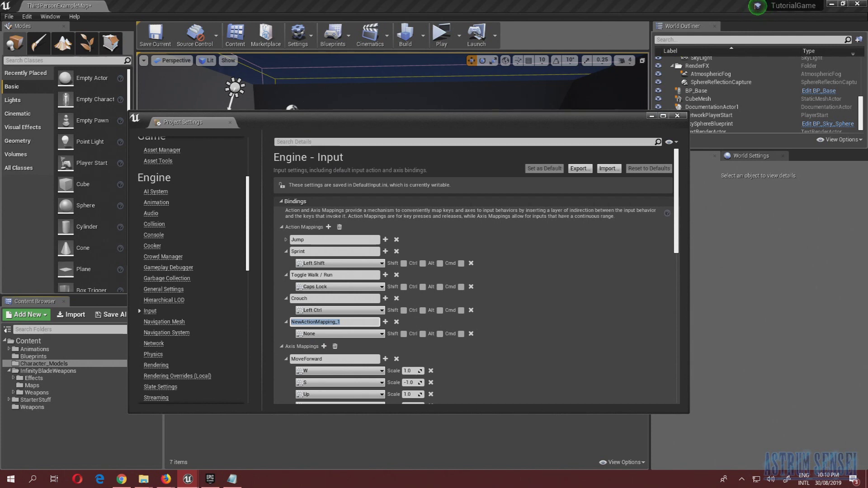
drag(305, 123, 309, 157)
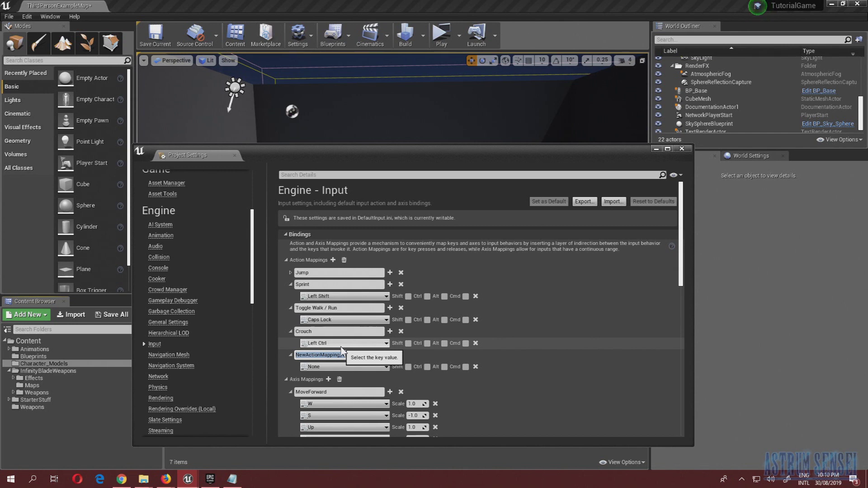
text(Weapon 1)
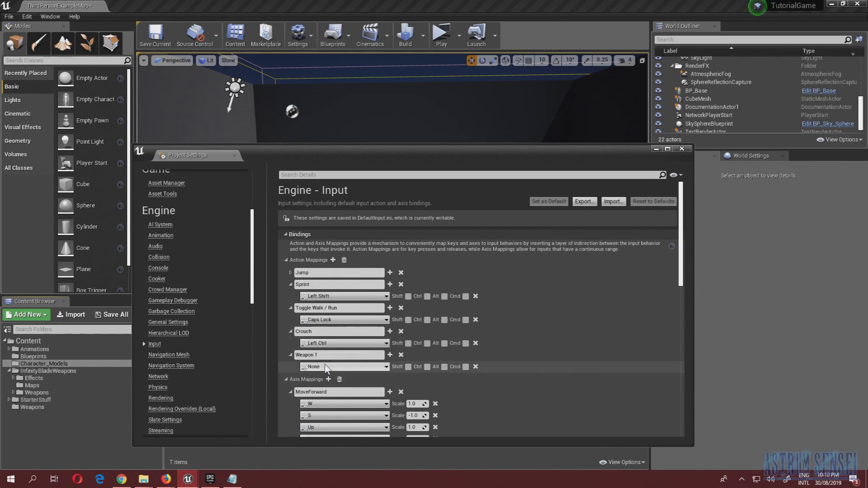
Bind the keyboard key 1 to the Weapon 1 action mapping and close the Project Settings
click(336, 367)
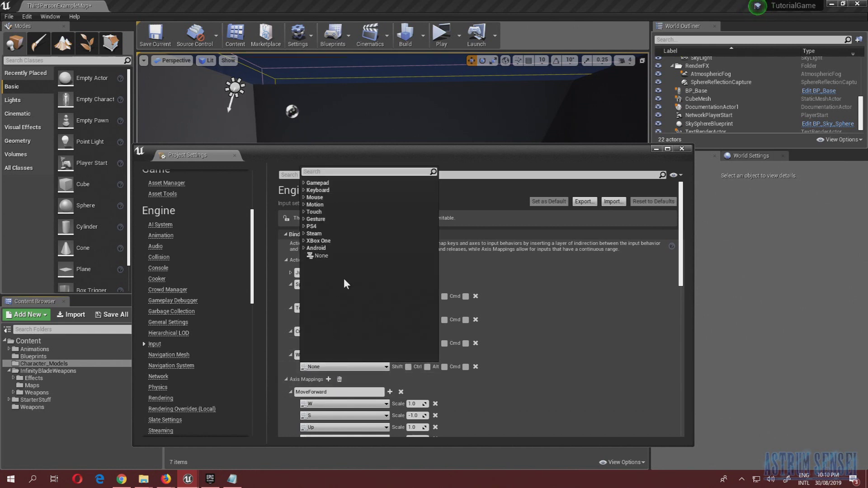
text(1)
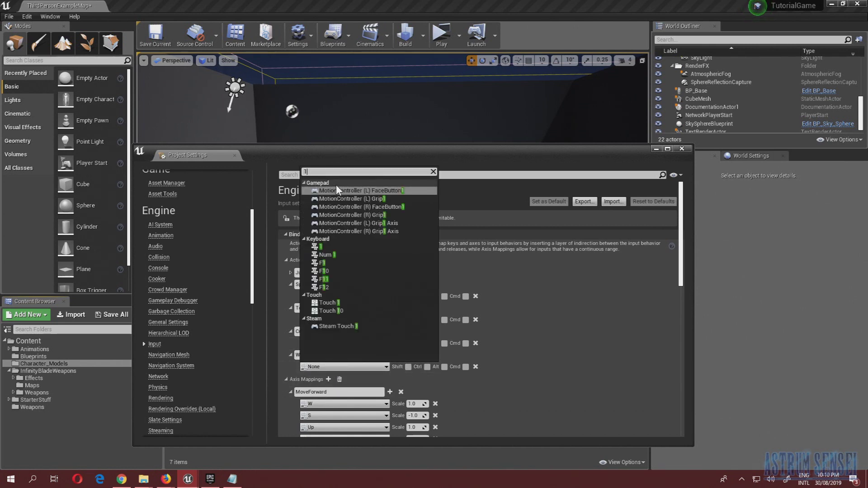
click(324, 248)
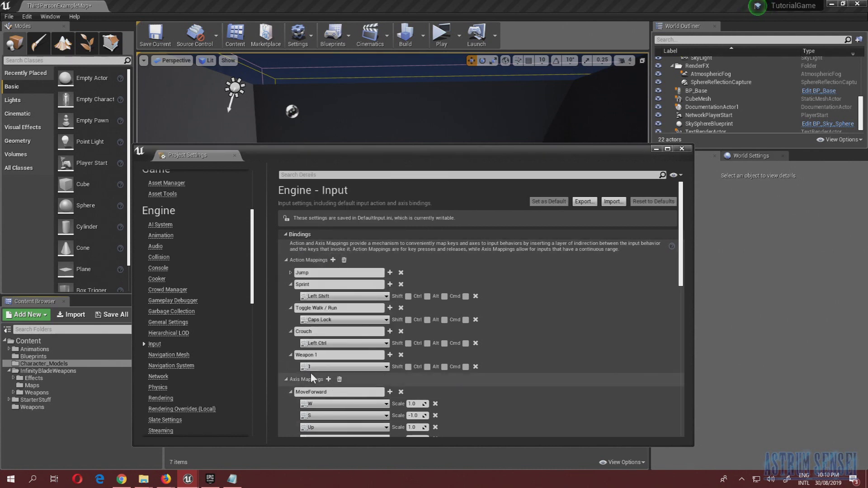
click(682, 149)
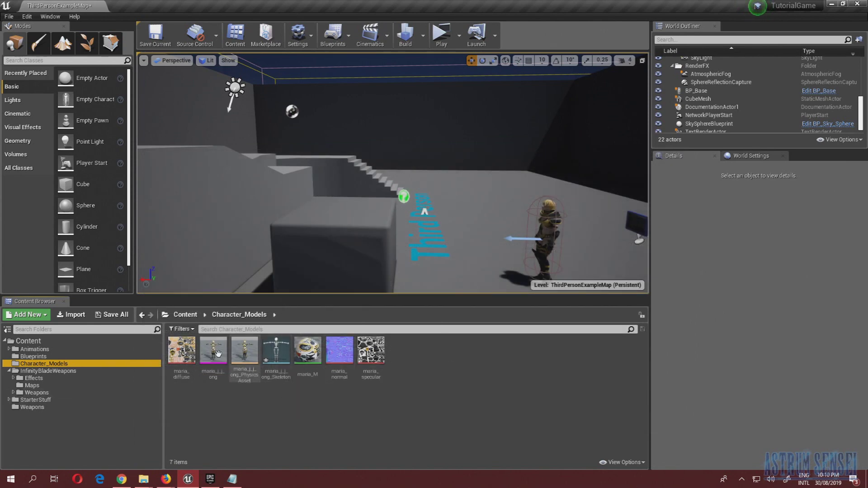
Open the character's skeletal mesh from Character_Models and switch to its skeleton editor
click(220, 435)
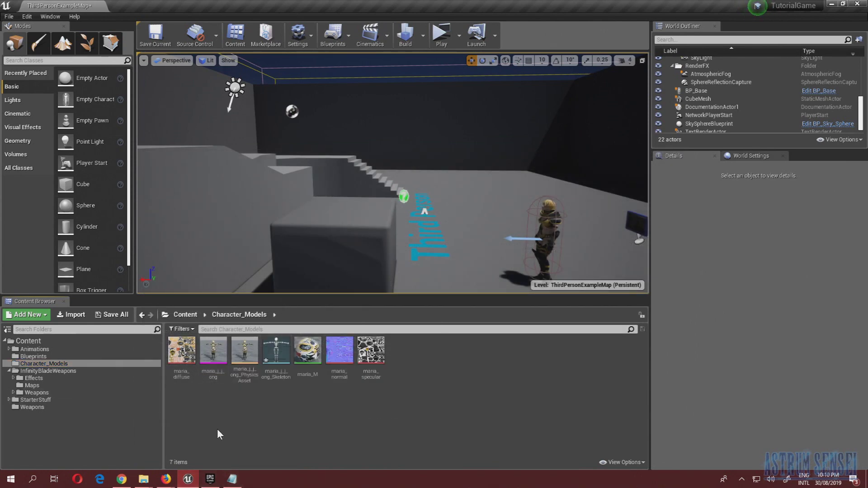
double_click(213, 351)
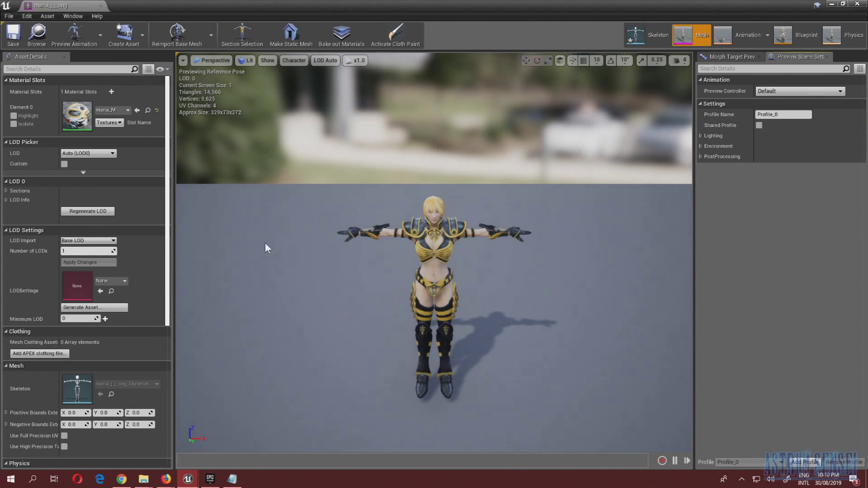
click(655, 37)
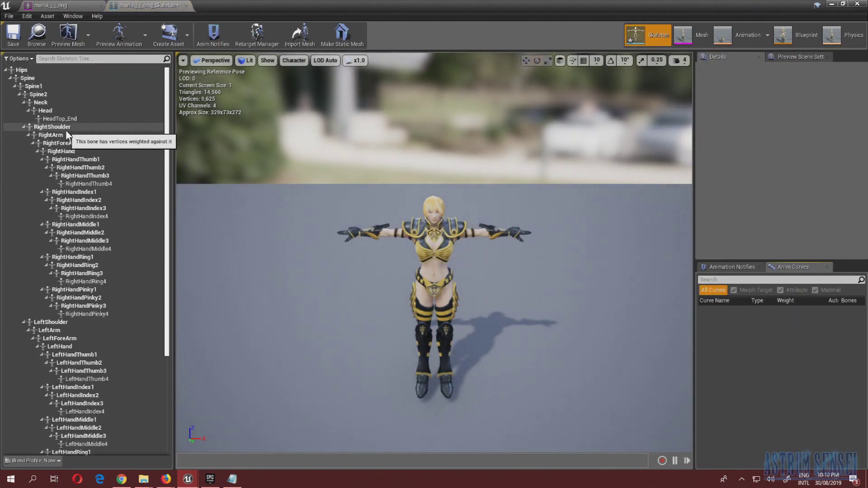
View the character's shoulder bones from behind and add a socket to the LeftShoulder bone
click(66, 131)
right_drag(413, 254, 395, 258)
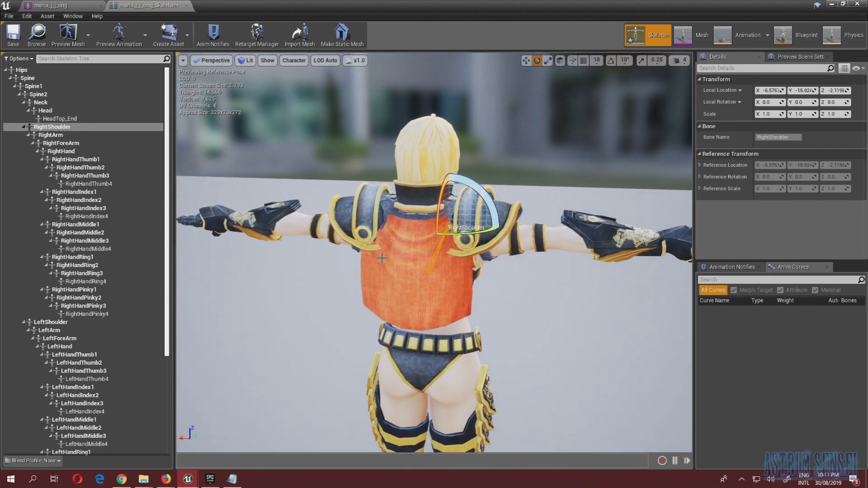
click(77, 323)
right_click(78, 323)
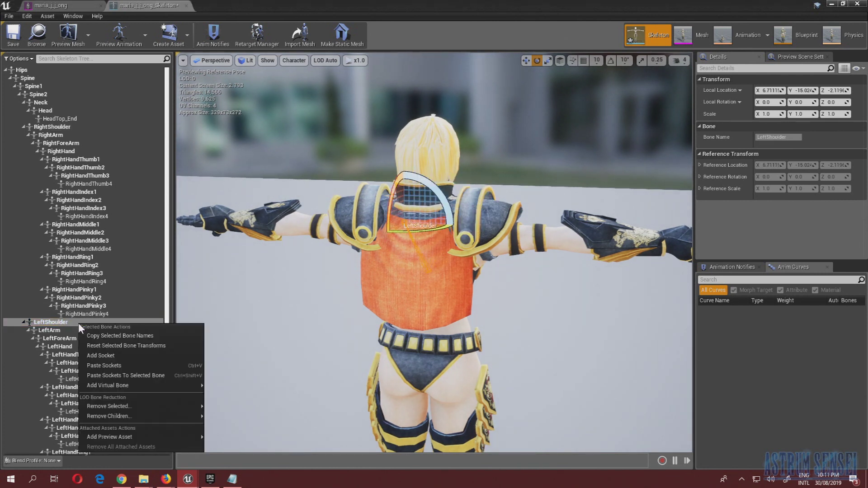
click(106, 357)
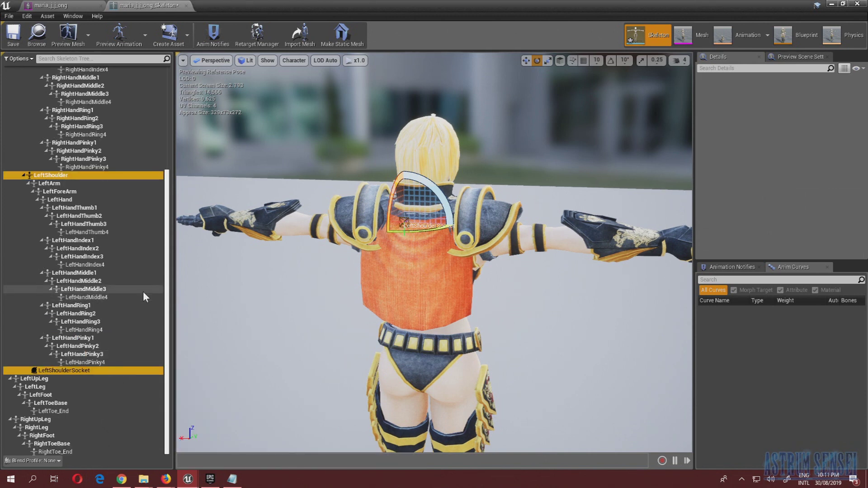
Rename the new socket on the LeftShoulder bone to Weapon Sheath 1
click(75, 371)
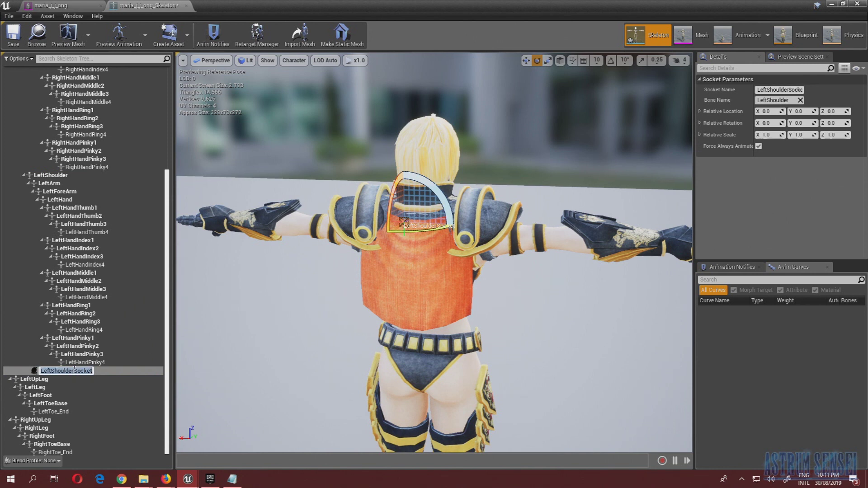
text(Sw)
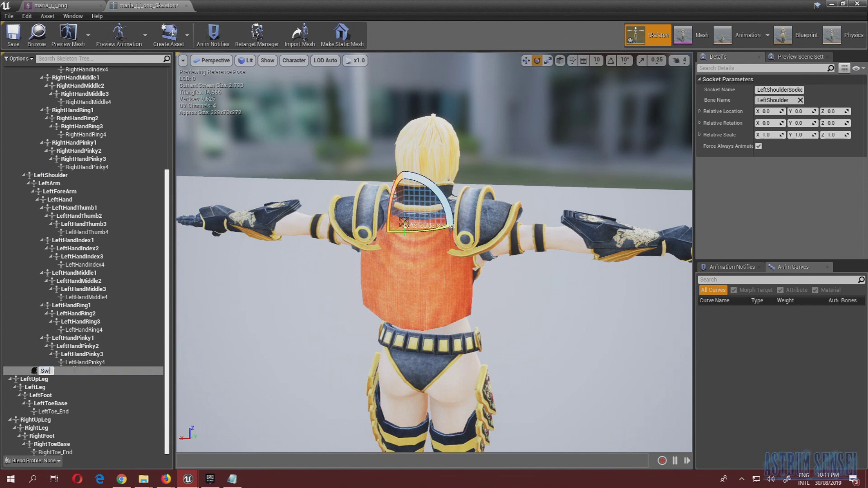
text(o)
key(BackSpace)
key(BackSpace)
key(BackSpace)
text(Weapon Shea)
key(Return)
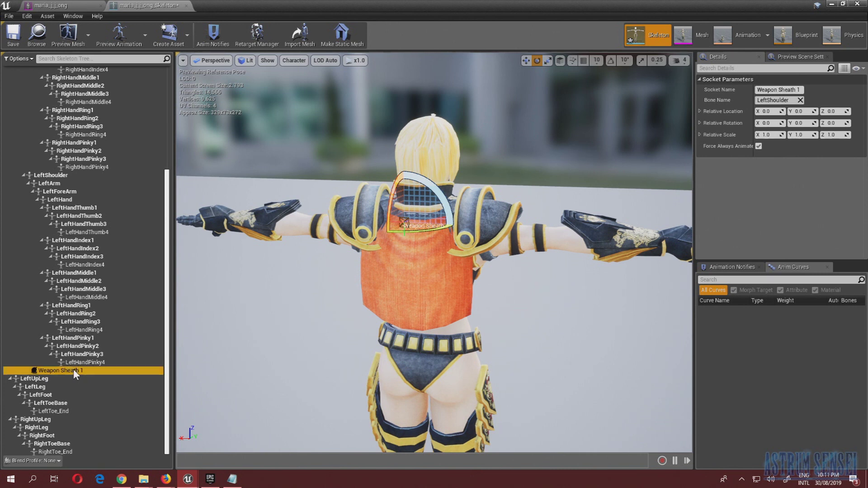
Add a socket to the RightHand bone in the skeleton tree
scroll(17, 373, up, 5)
scroll(135, 211, up, 1)
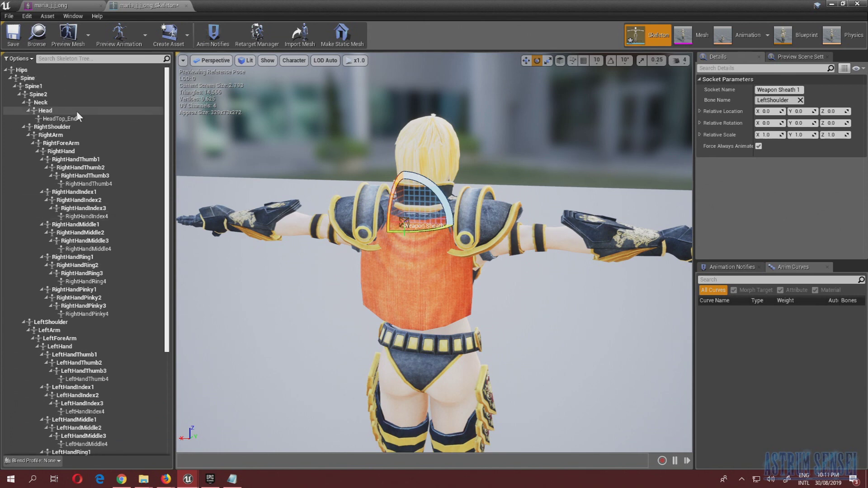
right_drag(434, 253, 502, 258)
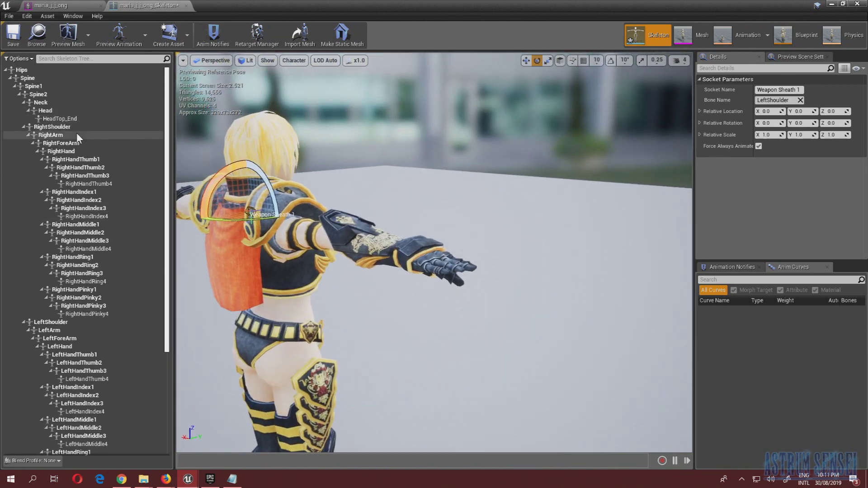
click(72, 152)
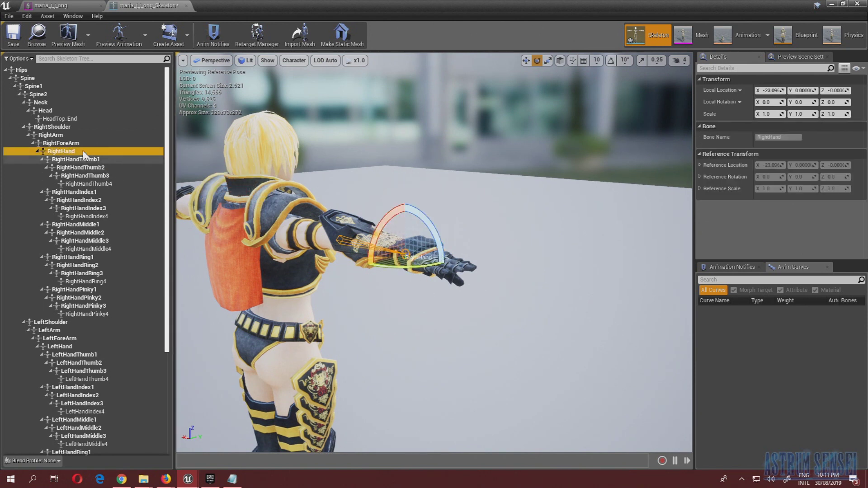
right_click(72, 151)
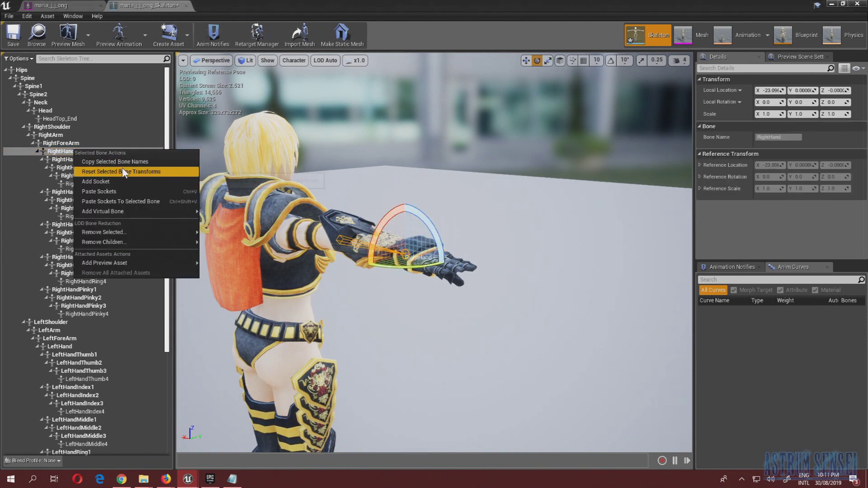
click(100, 182)
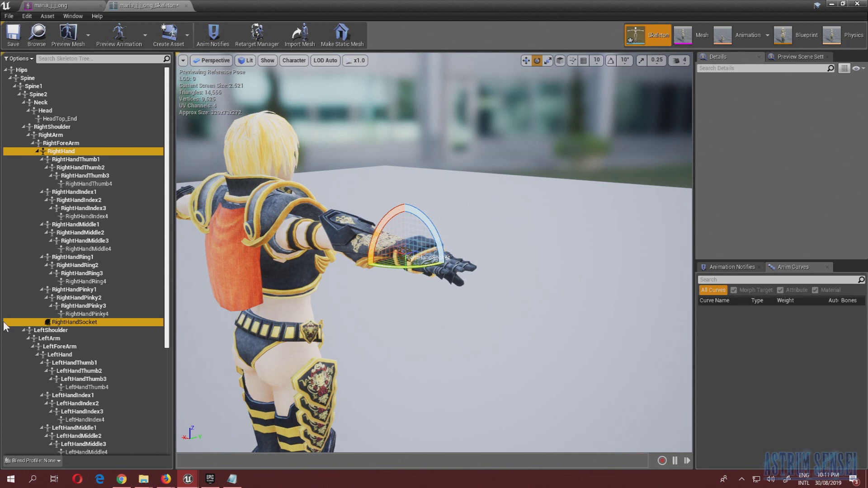
Rename the new socket on the RightHand bone to Weapon Hand Socket
double_click(76, 322)
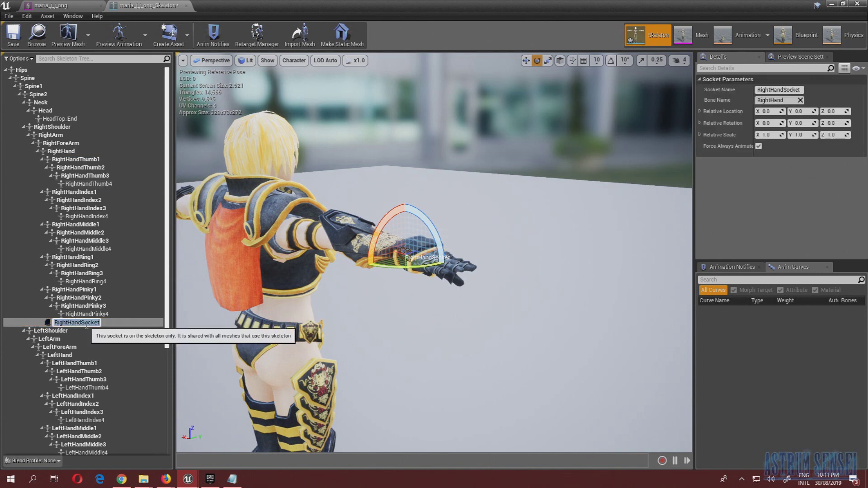
text(Weapon Hand)
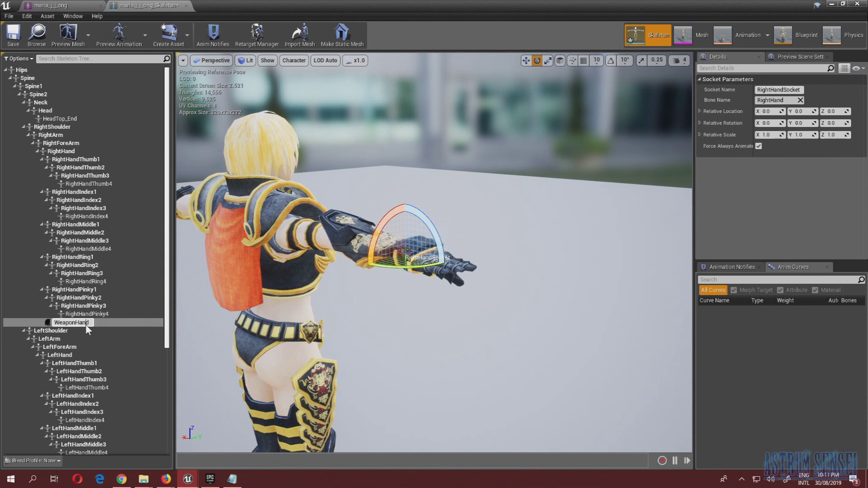
text(Socket)
key(Return)
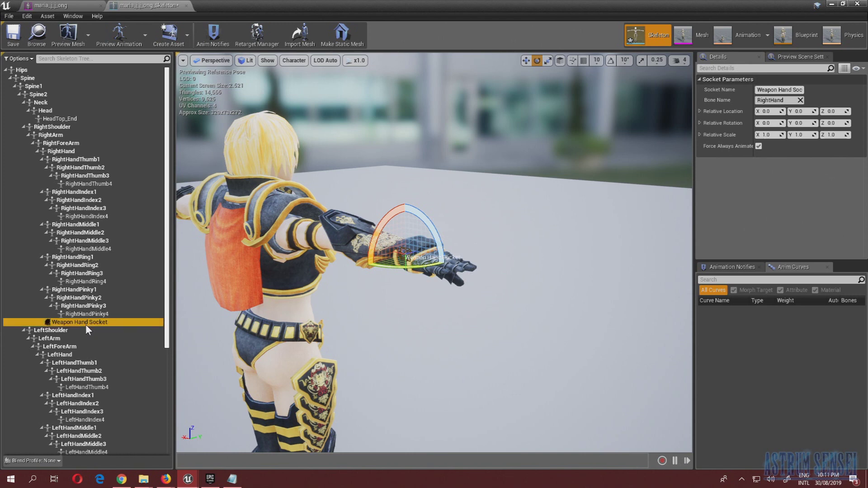
Open the BP_Base blueprint from the Blueprints folder and show the character in its viewport
click(49, 5)
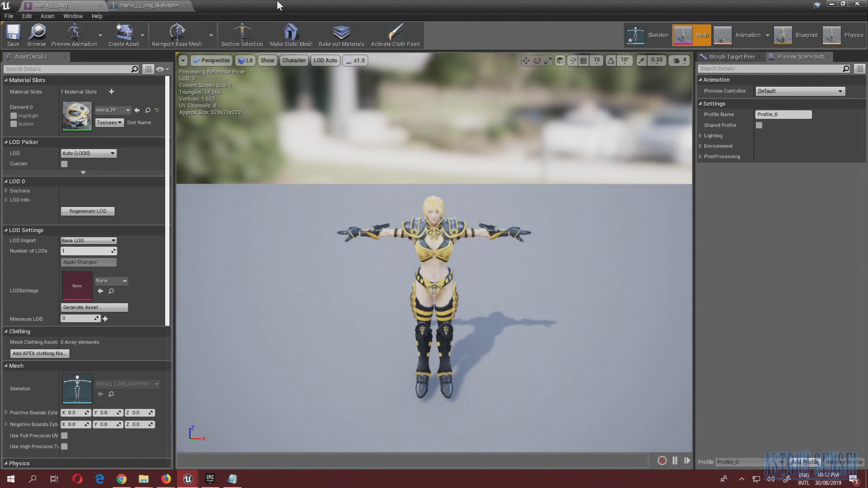
click(149, 6)
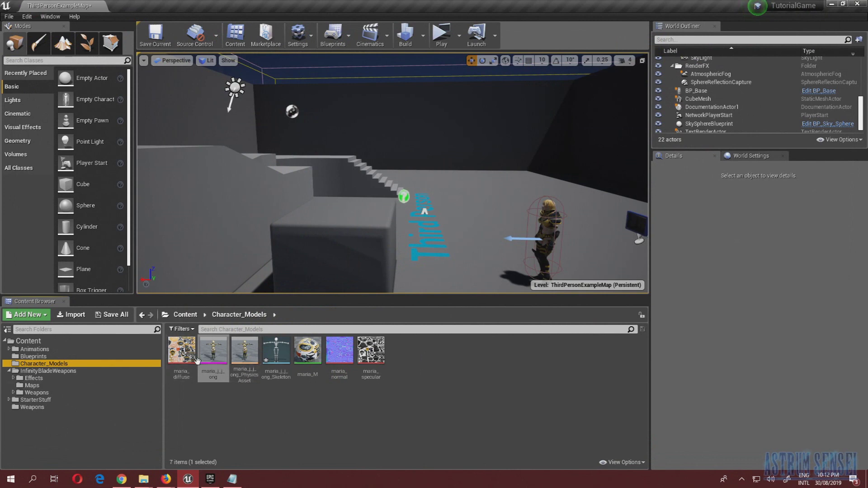
click(58, 356)
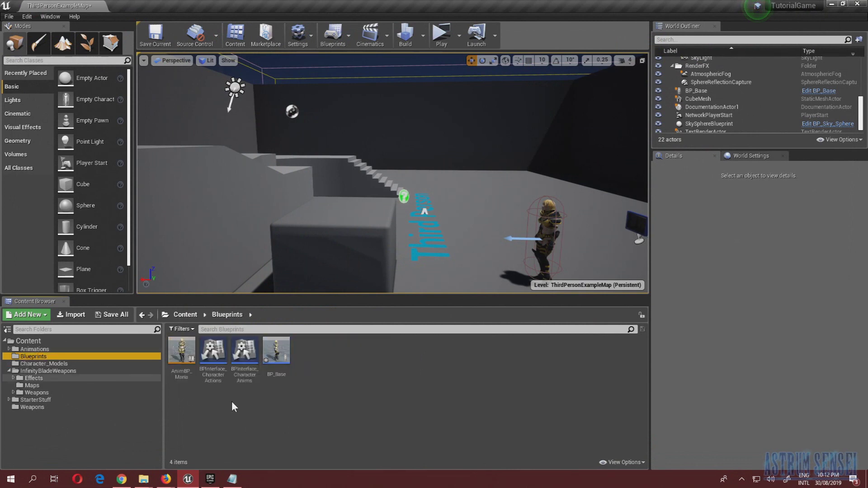
double_click(277, 352)
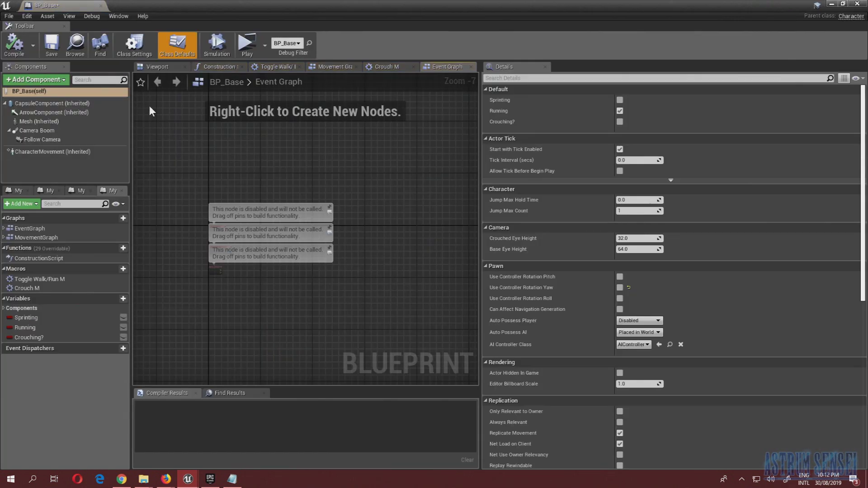
click(160, 66)
right_drag(306, 229, 297, 192)
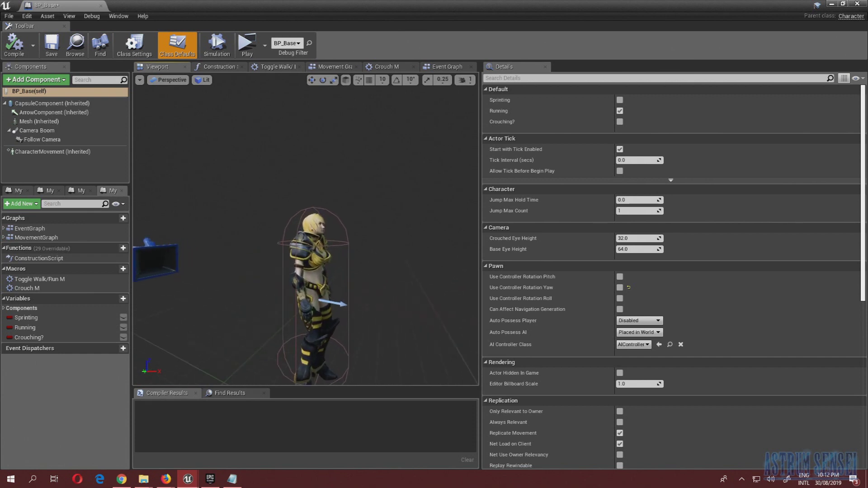
Add a Scene component named Weapon Sheath 1 under the character Mesh and parent it to the Weapon Sheath 1 socket
click(58, 121)
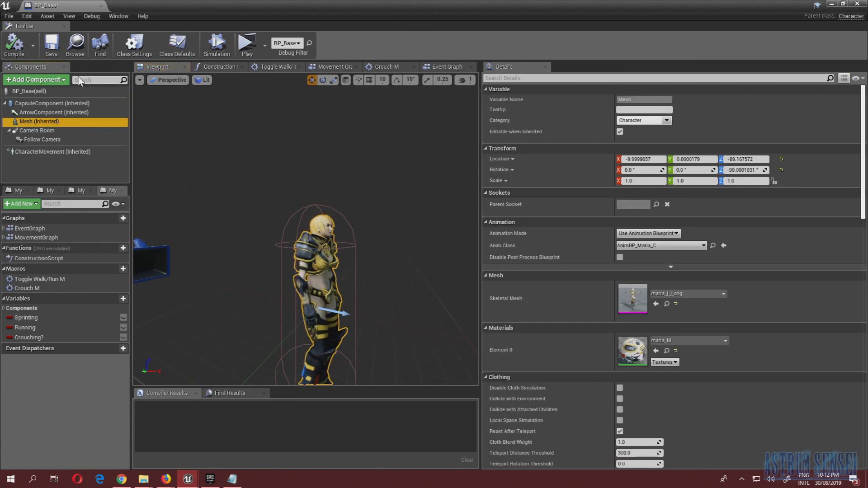
click(52, 81)
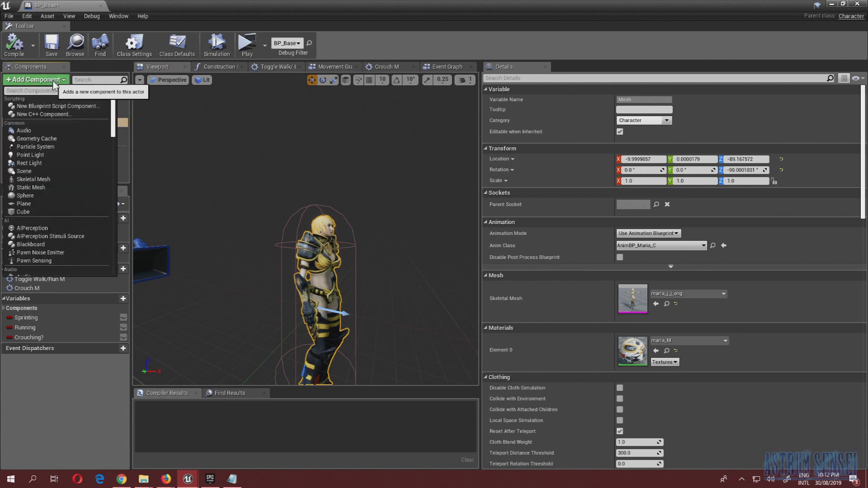
click(38, 170)
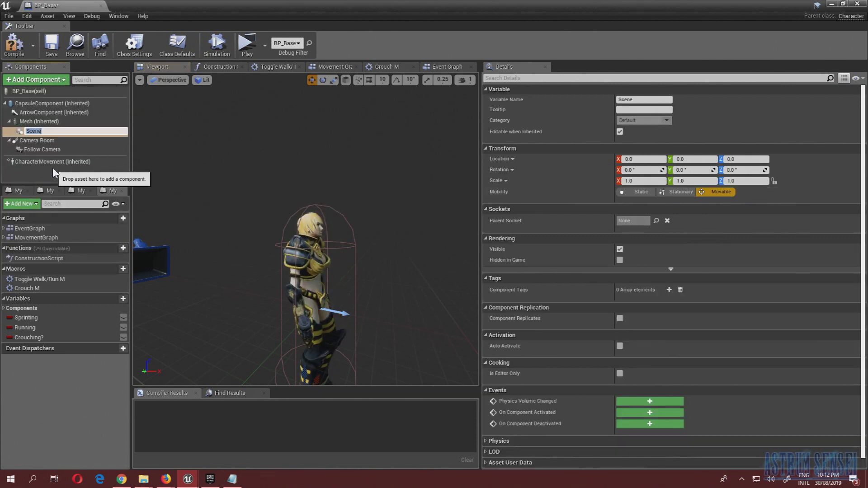
text(Weapon)
text( Sheat)
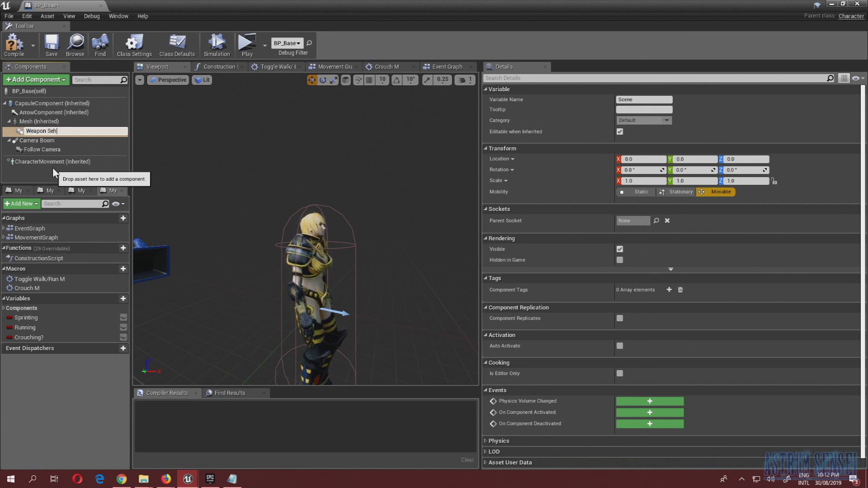
text(1)
key(Return)
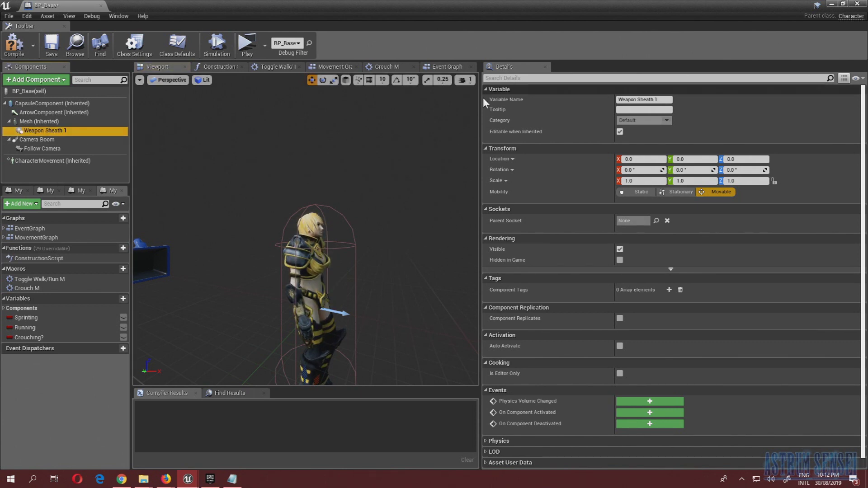
click(656, 221)
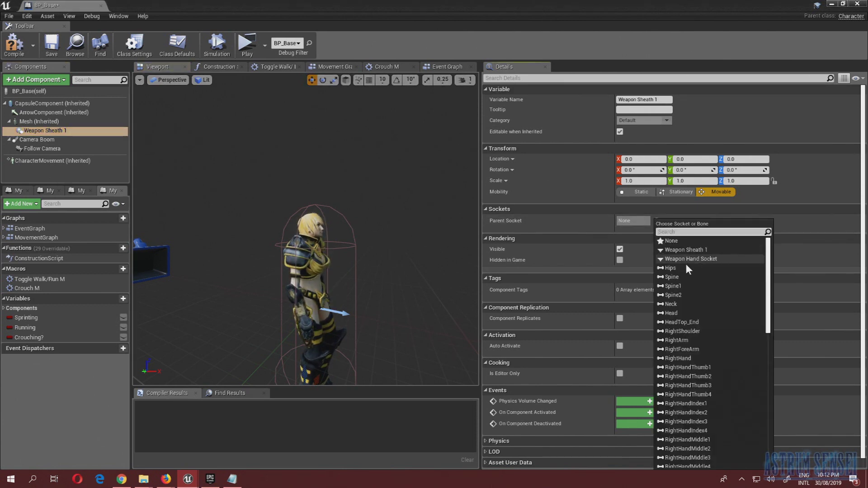
click(700, 253)
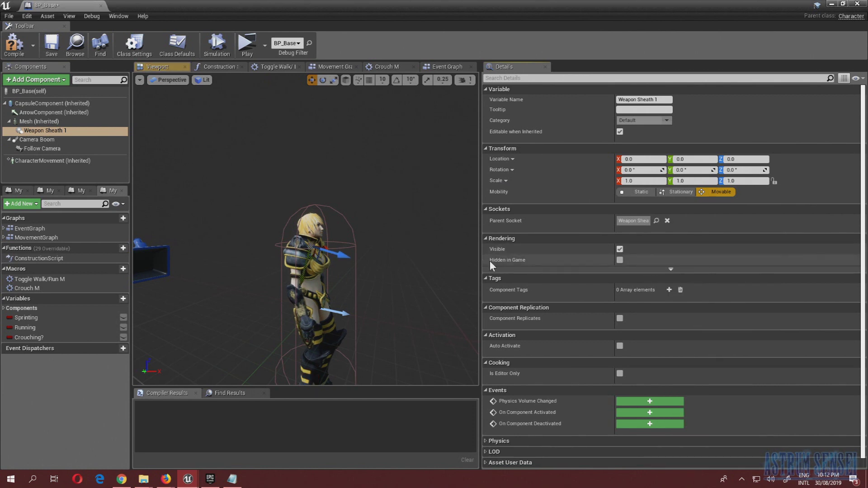
Add a Static Mesh component named Sword Of Nobled under Weapon Sheath 1
click(19, 81)
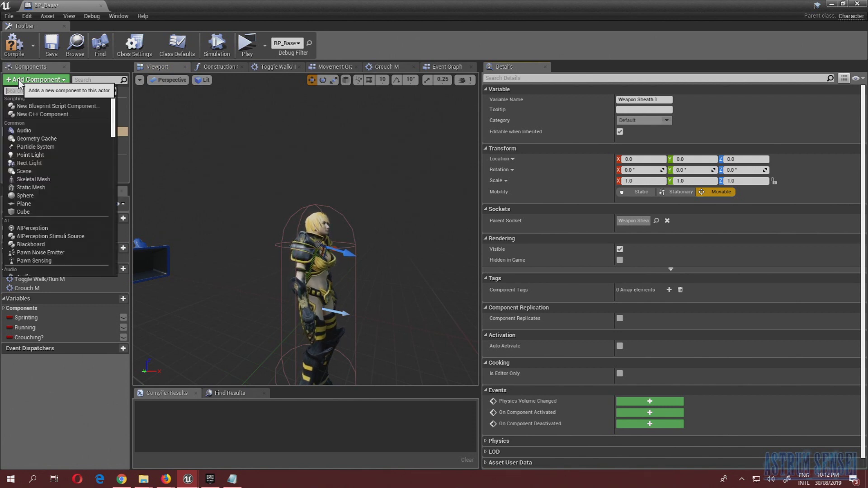
click(37, 187)
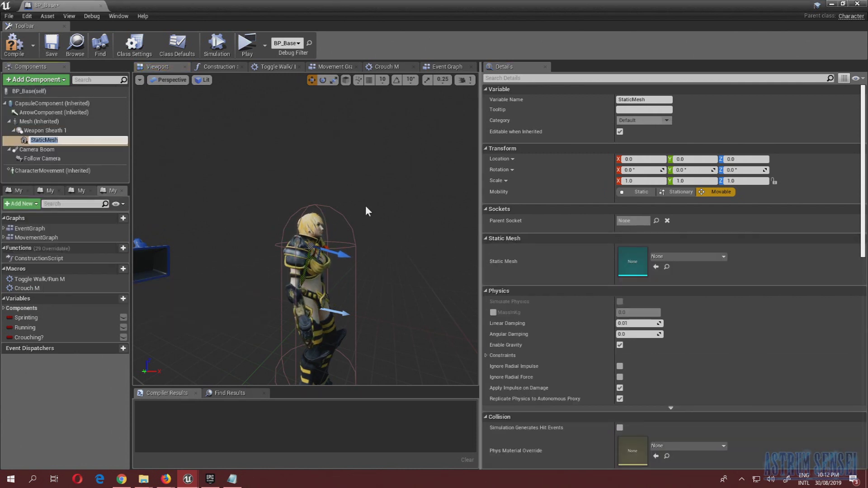
text(Sword Of Nobled)
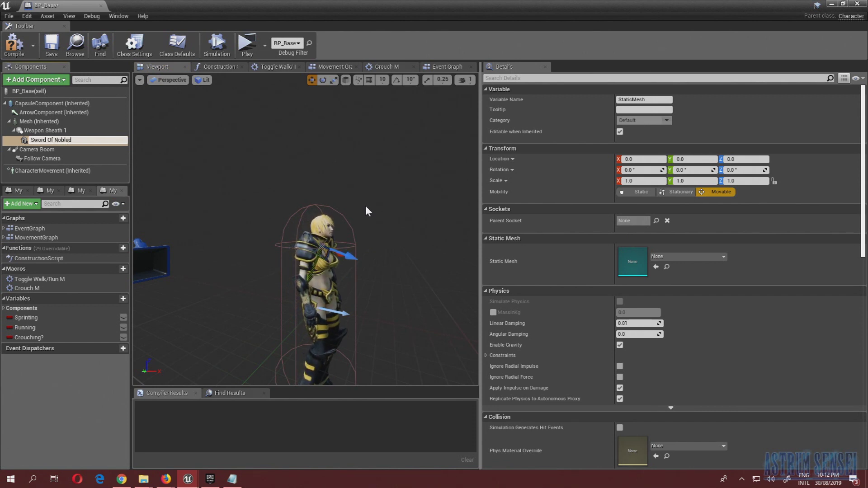
key(Return)
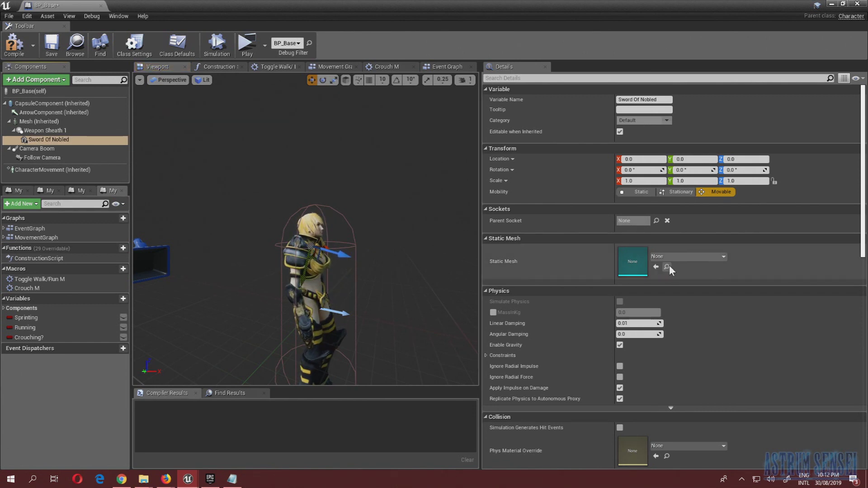
Assign the SwordOfNobles static mesh to the Sword Of Nobled component
click(657, 259)
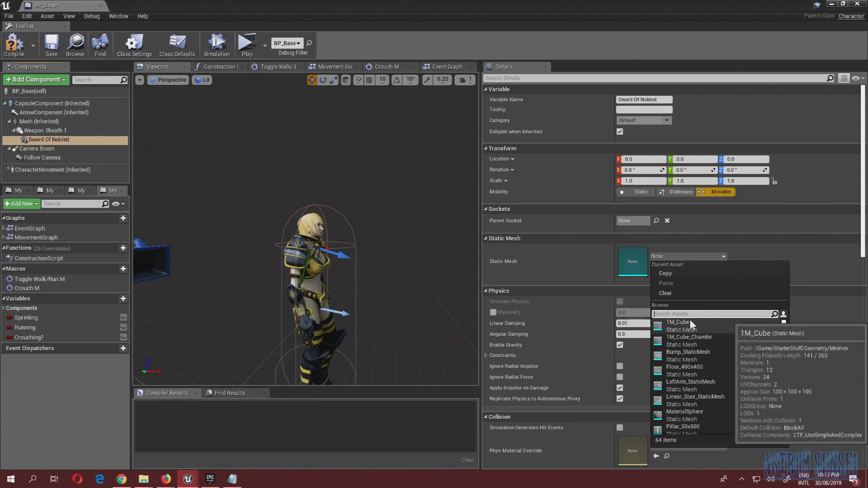
text(sword)
click(685, 322)
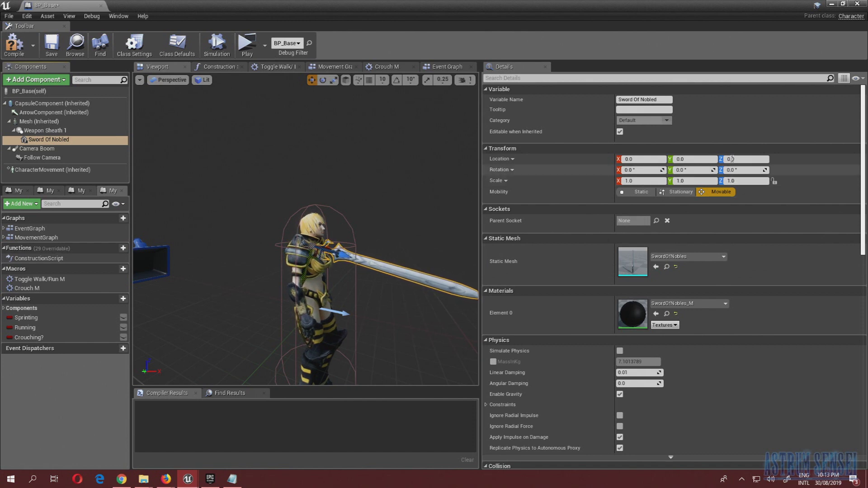
right_drag(398, 263, 425, 256)
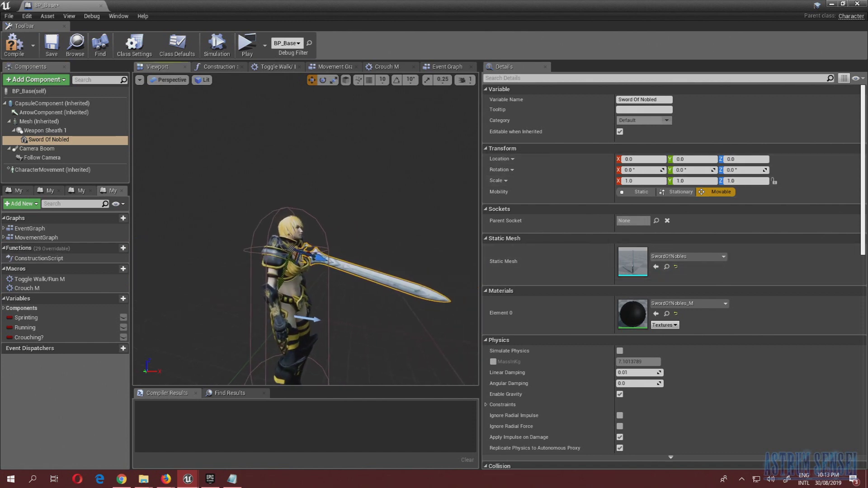
Rotate the Weapon Sheath 1 component to about X -116°, Y -58°, Z 102° and switch the transform gizmo to world space
click(39, 121)
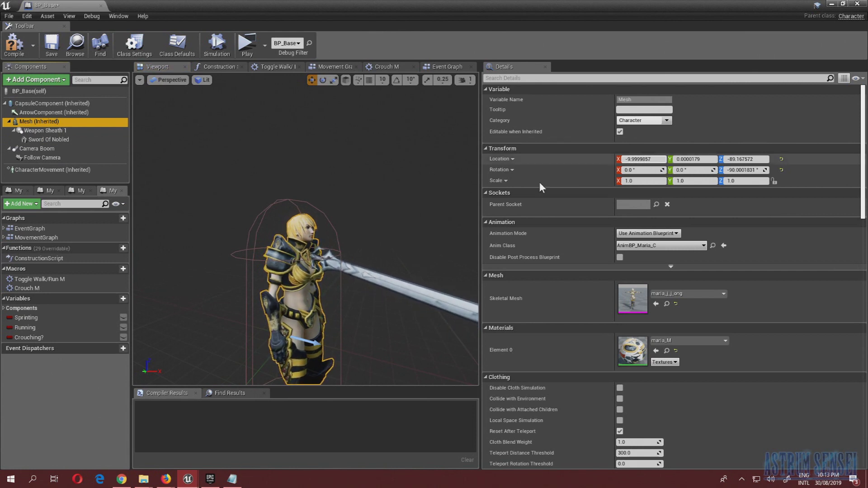
click(78, 129)
right_drag(305, 229, 398, 228)
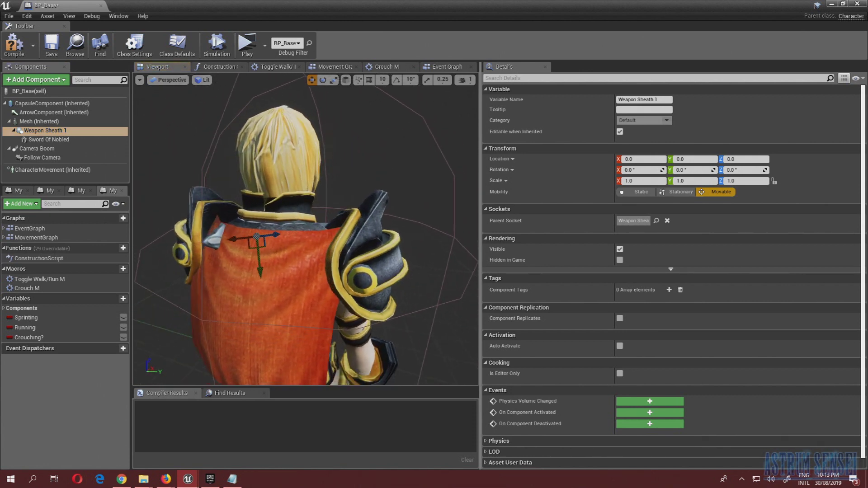
click(47, 139)
right_drag(306, 229, 235, 229)
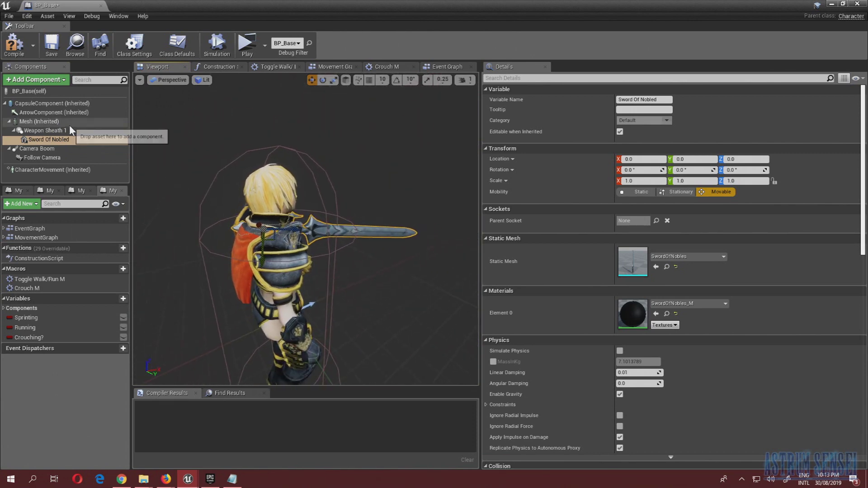
click(50, 130)
right_drag(306, 229, 388, 229)
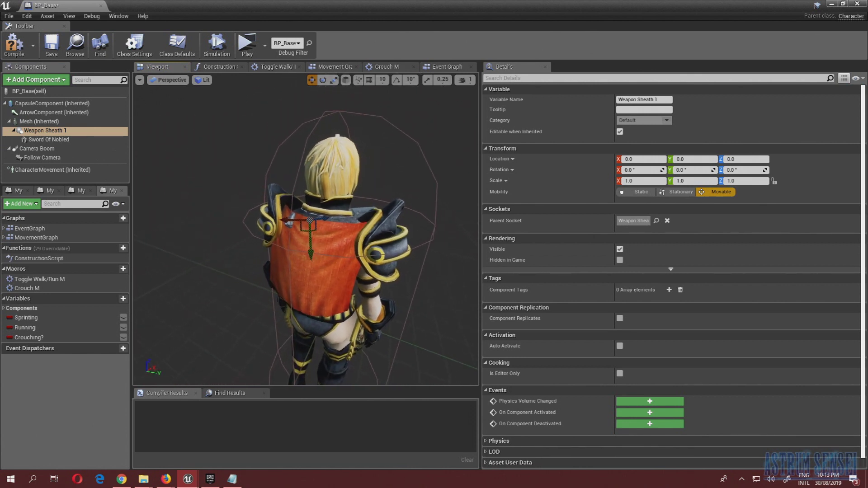
key(e)
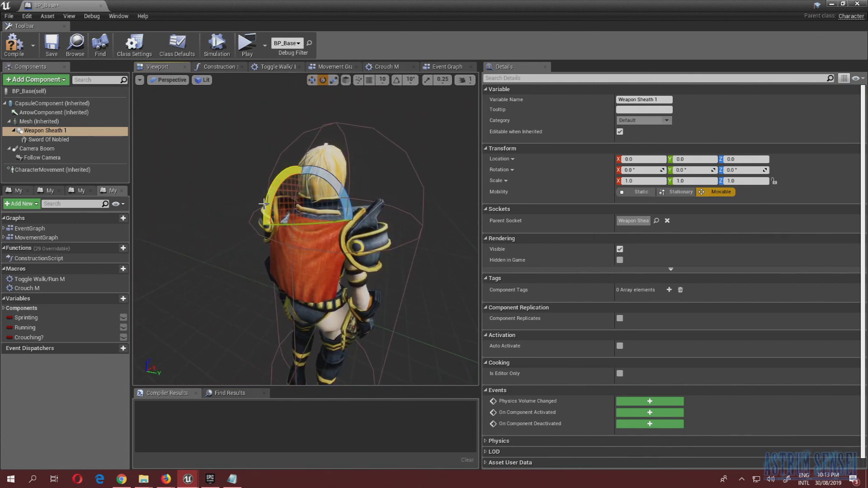
click(346, 79)
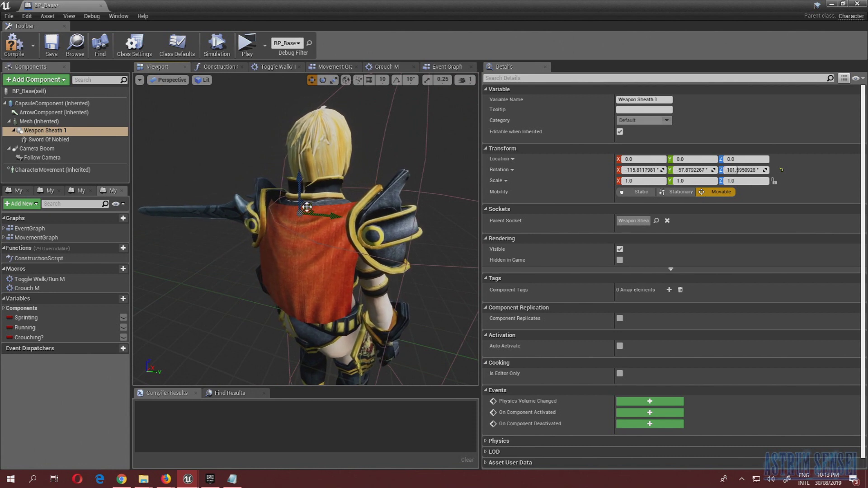
Move the Weapon Sheath 1 component down to the character's waist, at about X 14, Y 35, Z -11
drag(307, 207, 294, 260)
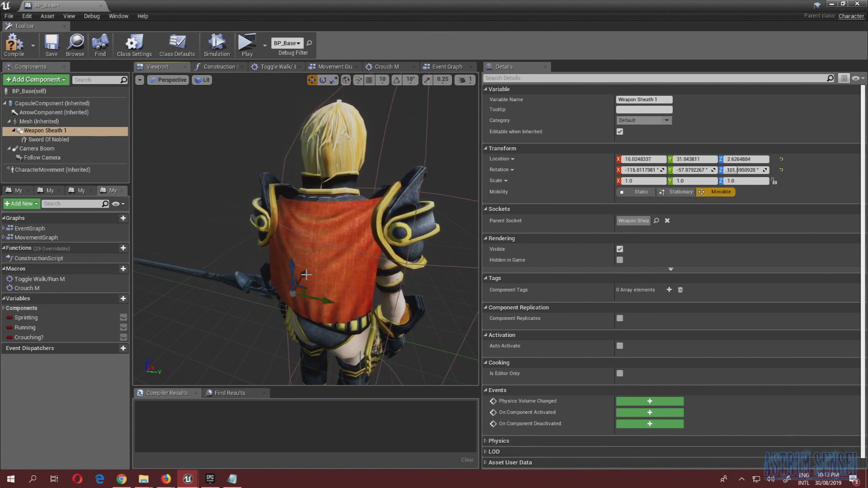
right_drag(306, 275, 302, 274)
drag(303, 276, 306, 311)
right_drag(306, 310, 337, 304)
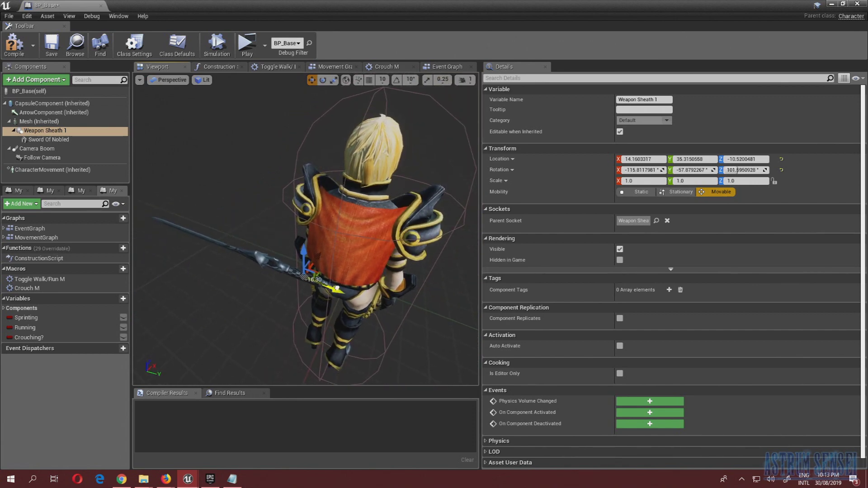
Filter the character Mesh's properties by "anima" and enable Pause Anims
click(43, 121)
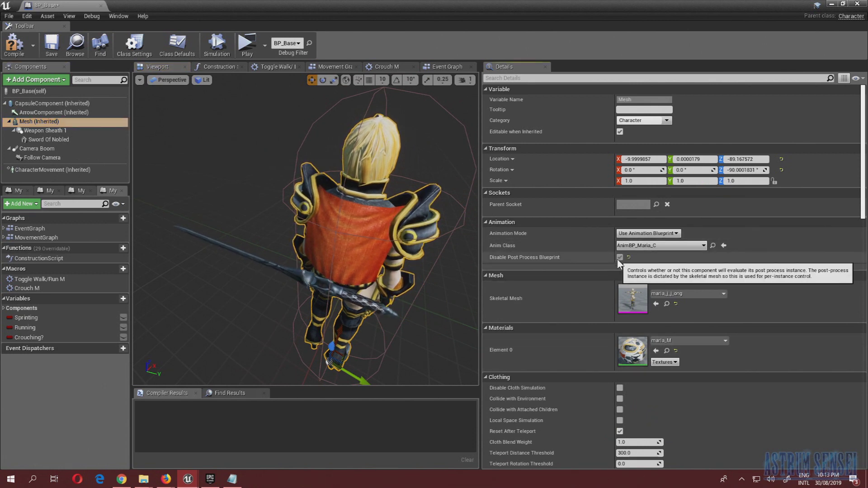
scroll(761, 324, down, 5)
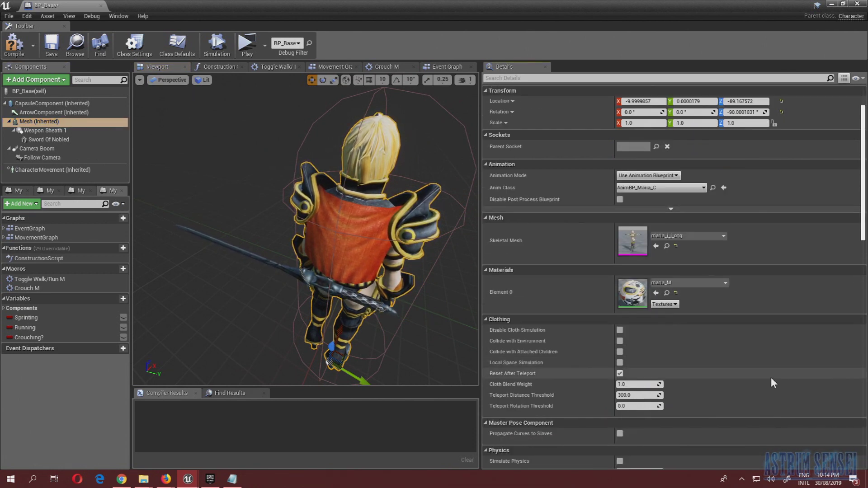
click(613, 77)
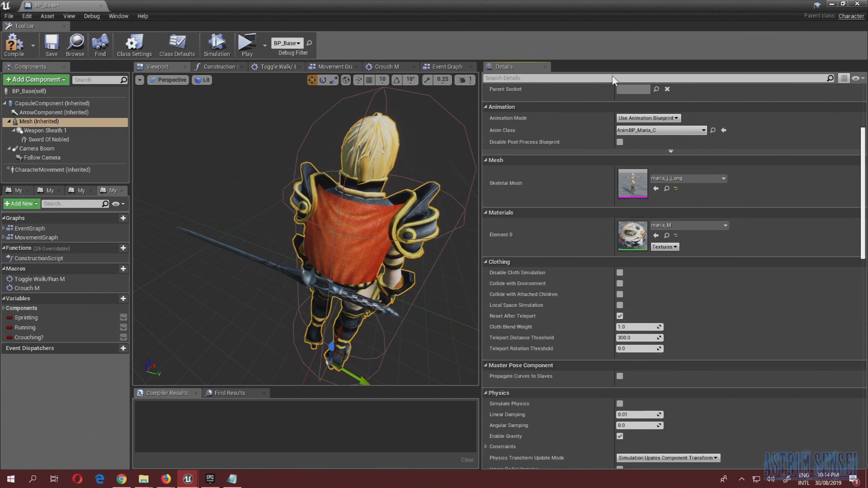
text(anima)
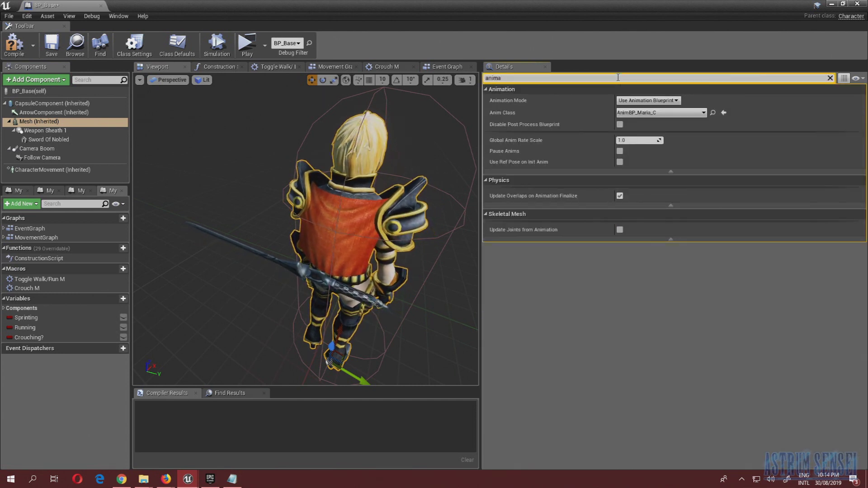
click(619, 151)
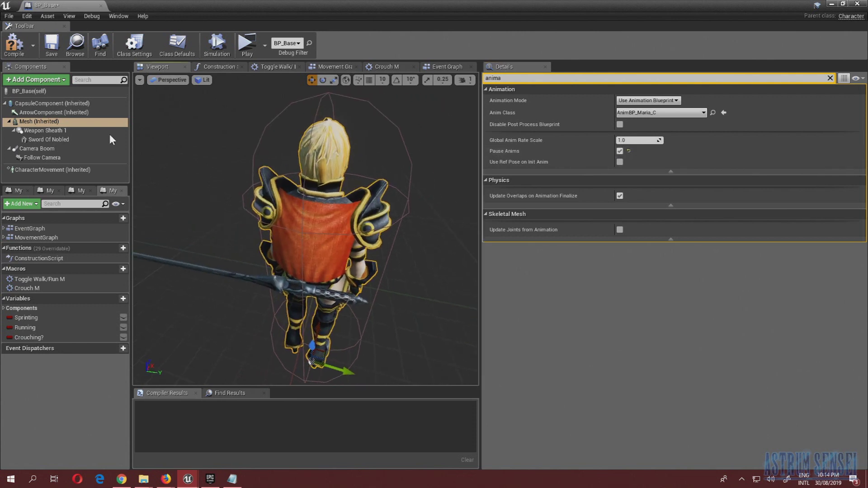
Rotate the Weapon Sheath 1 component so the sword hangs vertically with its blade pointing down
click(45, 130)
right_drag(370, 306, 308, 337)
key(e)
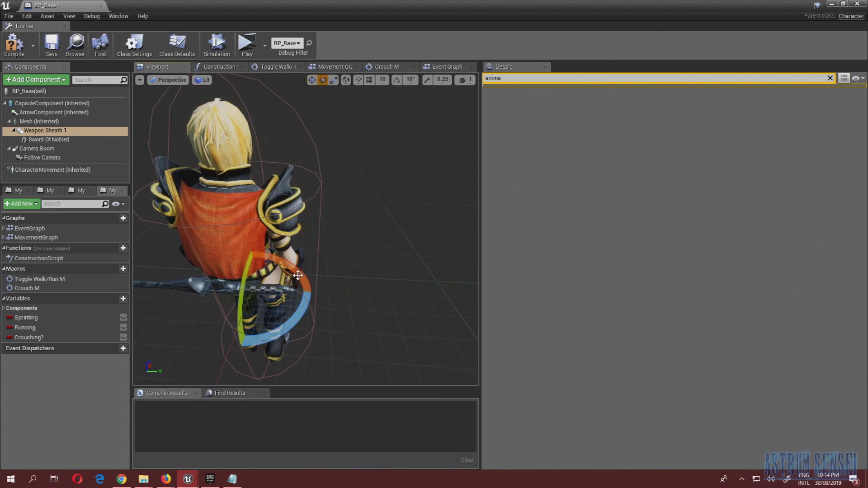
drag(290, 266, 283, 254)
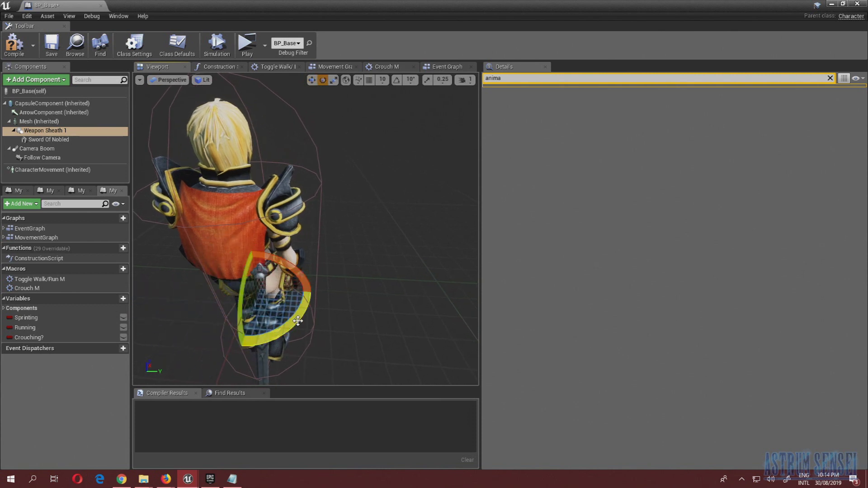
Move the Weapon Sheath 1 component up from the waist so the sword's handle sits behind the character's right shoulder
key(w)
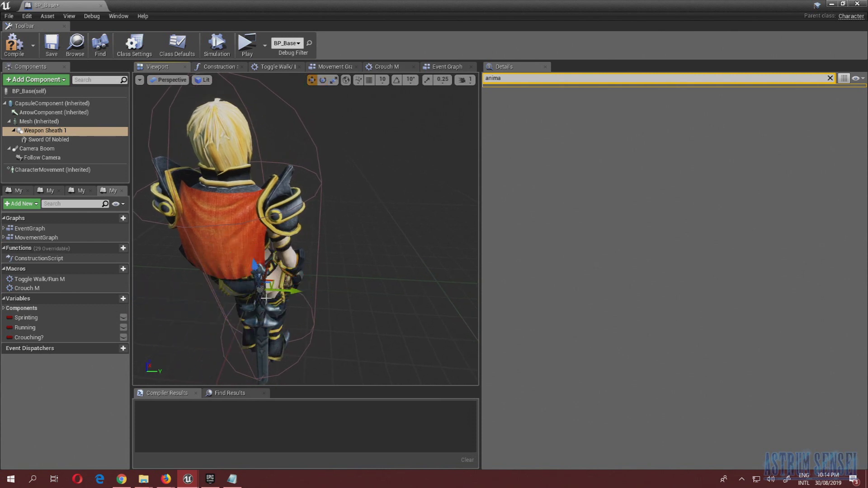
drag(277, 280, 228, 190)
drag(237, 229, 232, 158)
right_drag(232, 158, 317, 168)
key(w)
key(a)
right_drag(205, 224, 294, 233)
mouse_move(212, 253)
mouse_down()
mouse_move(230, 253)
mouse_move(220, 253)
mouse_up()
key(s)
right_drag(220, 253, 154, 251)
key(d)
right_drag(380, 211, 304, 210)
key(s)
drag(307, 202, 312, 240)
key(a)
right_drag(304, 224, 347, 223)
Adjust the Weapon Sheath 1 component's rotation so the sword's tilt follows the slope of the character's back
key(e)
drag(379, 192, 386, 211)
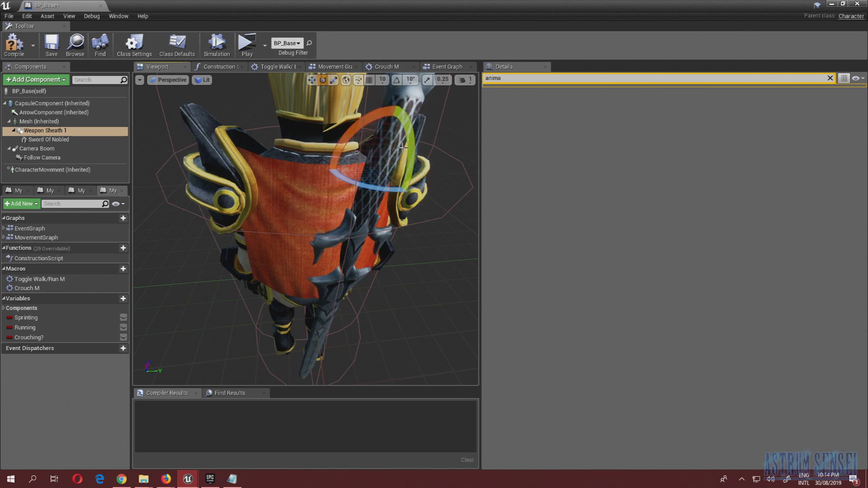
drag(410, 141, 401, 120)
Shift the Weapon Sheath 1 component along the X axis to bring the sword closer to the character's cape
right_drag(401, 120, 353, 186)
key(w)
key(w)
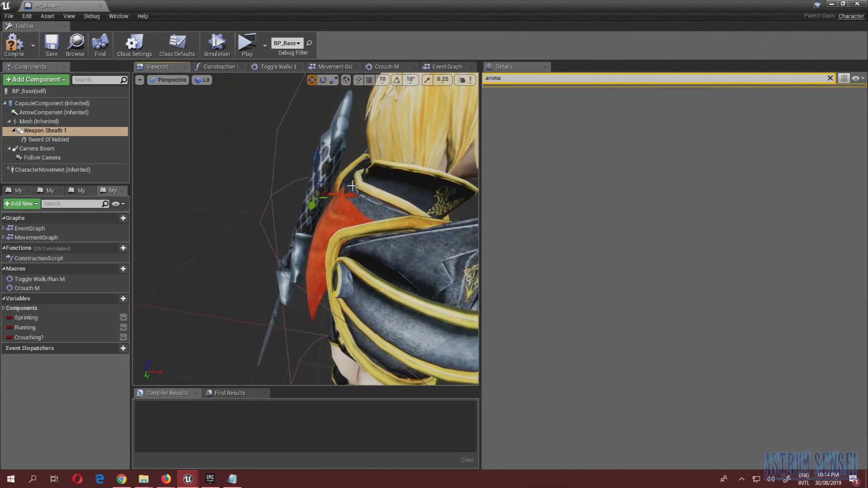
drag(351, 195, 374, 201)
right_drag(354, 223, 398, 213)
alt+drag(341, 222, 357, 192)
Rotate the Weapon Sheath 1 component to slant the sword diagonally across the character's back
key(e)
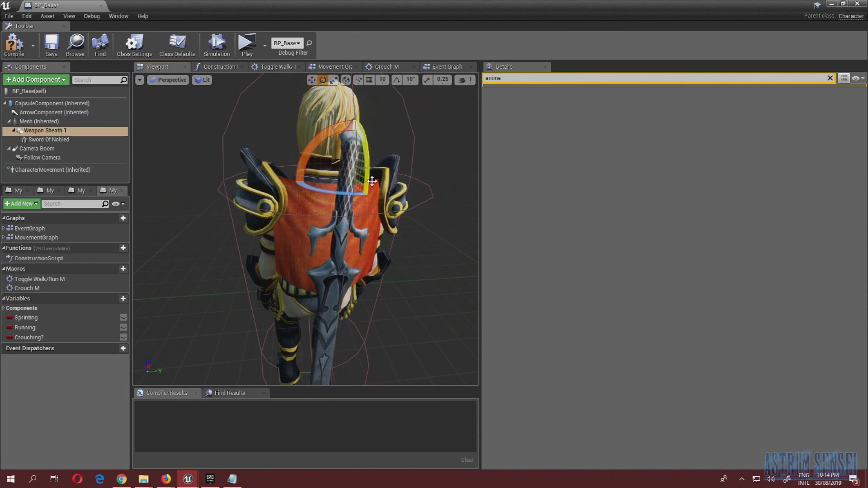
drag(334, 147, 341, 149)
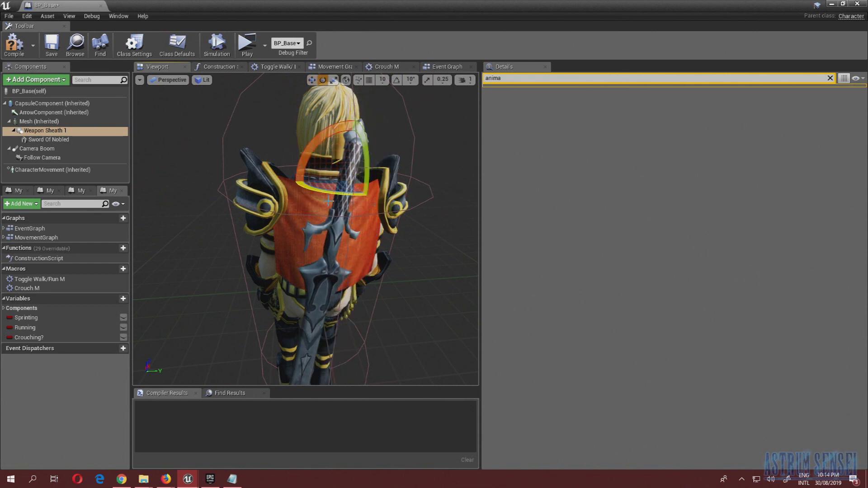
drag(348, 195, 347, 197)
Reposition the Weapon Sheath 1 component along the X and Y axes to fit the slanted sword against the back
right_drag(348, 198, 301, 117)
key(w)
drag(358, 141, 338, 152)
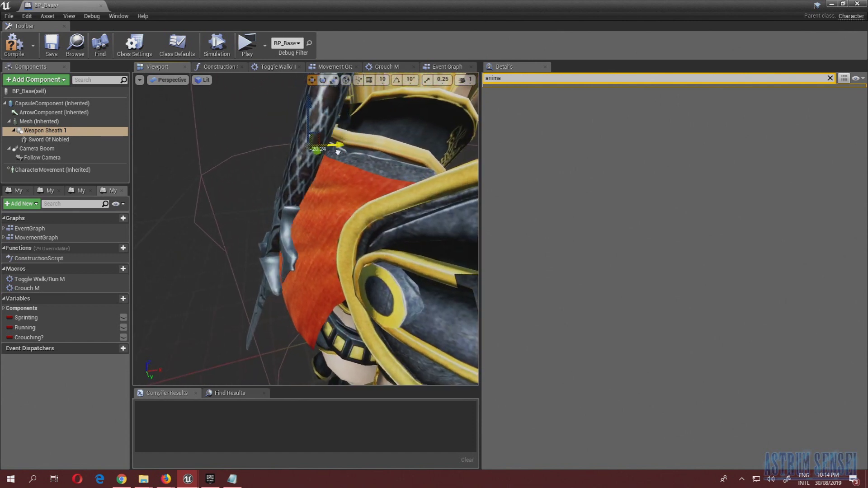
right_drag(338, 152, 316, 201)
drag(300, 157, 340, 163)
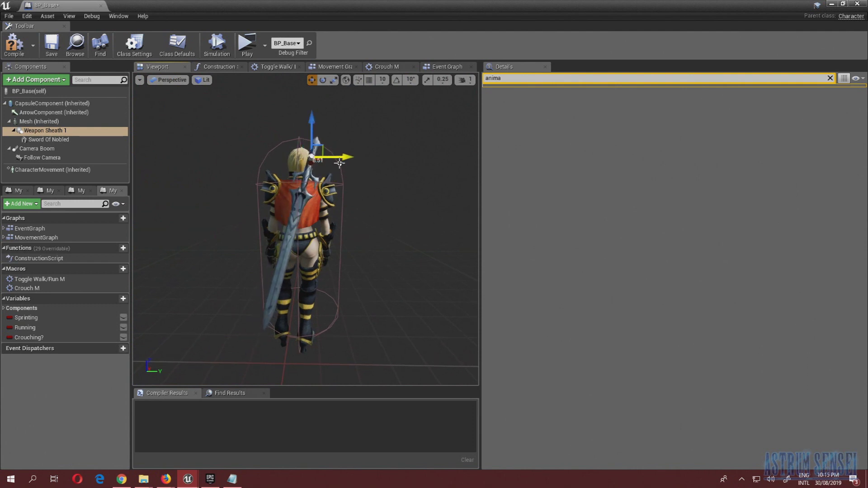
Reduce the sword's diagonal tilt slightly and shift Weapon Sheath 1 along the Y axis toward the right shoulder
drag(284, 202, 280, 203)
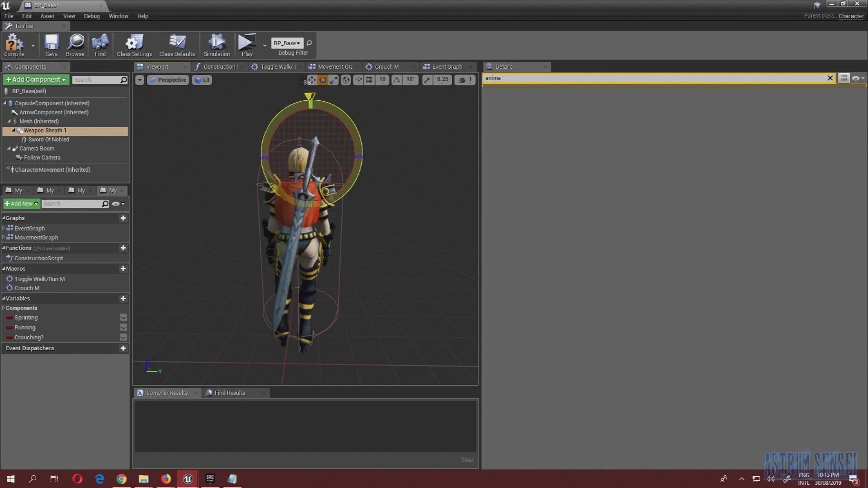
drag(280, 203, 280, 204)
key(w)
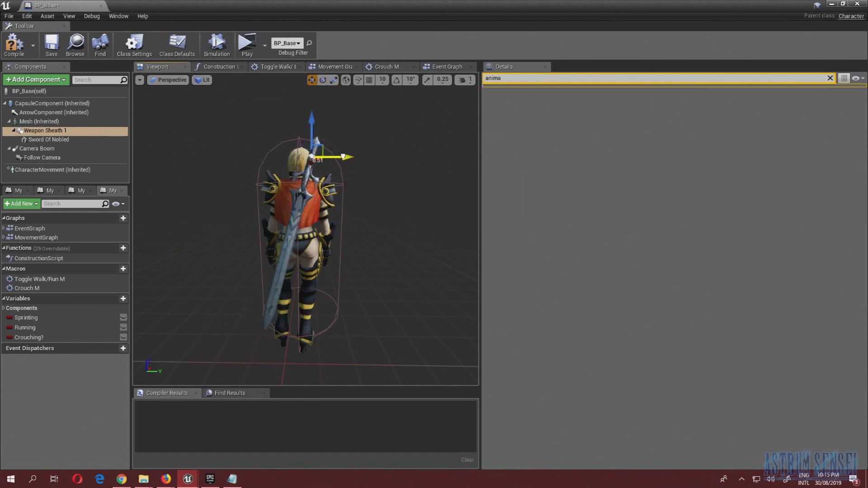
drag(343, 157, 351, 157)
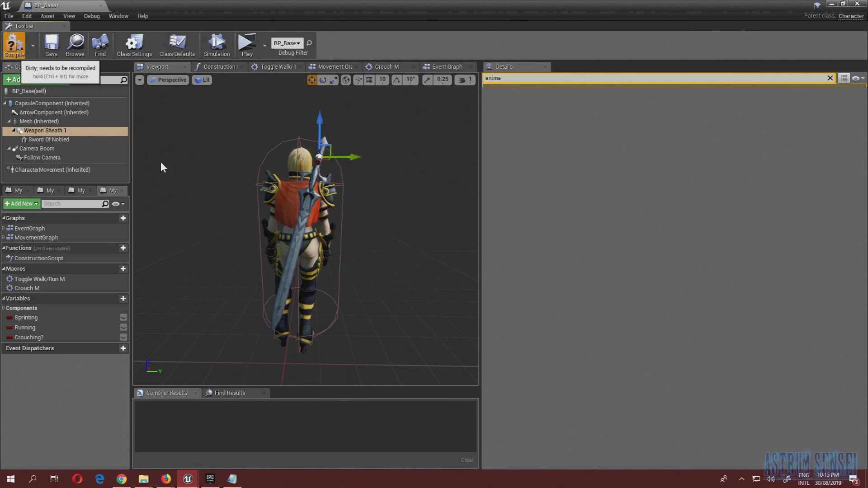
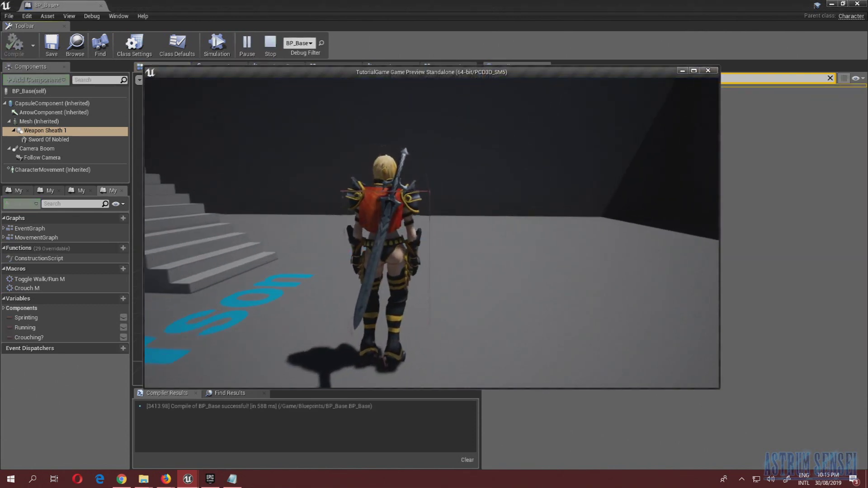
Stop the game preview and turn off Pause Anims on the character Mesh
key(Escape)
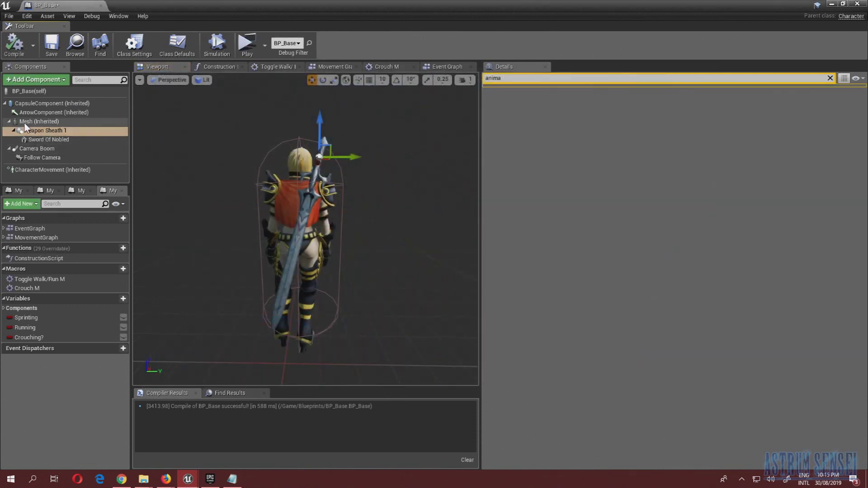
click(23, 123)
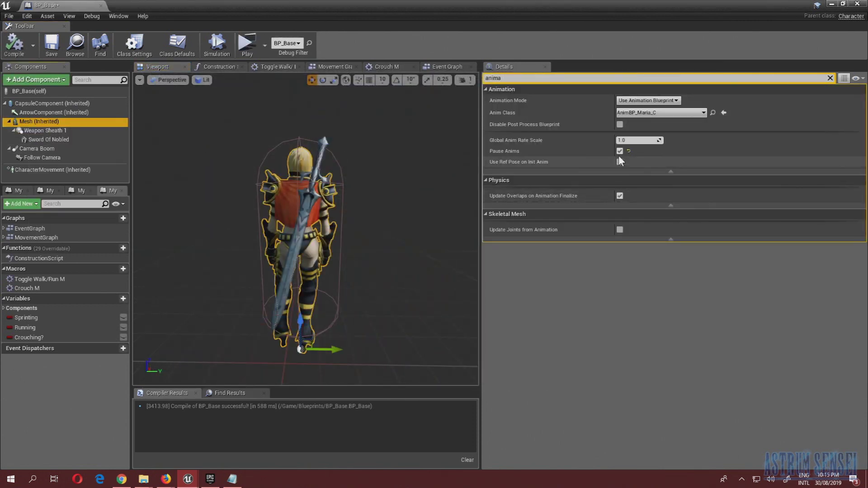
right_drag(360, 178, 153, 178)
scroll(333, 178, down, 2)
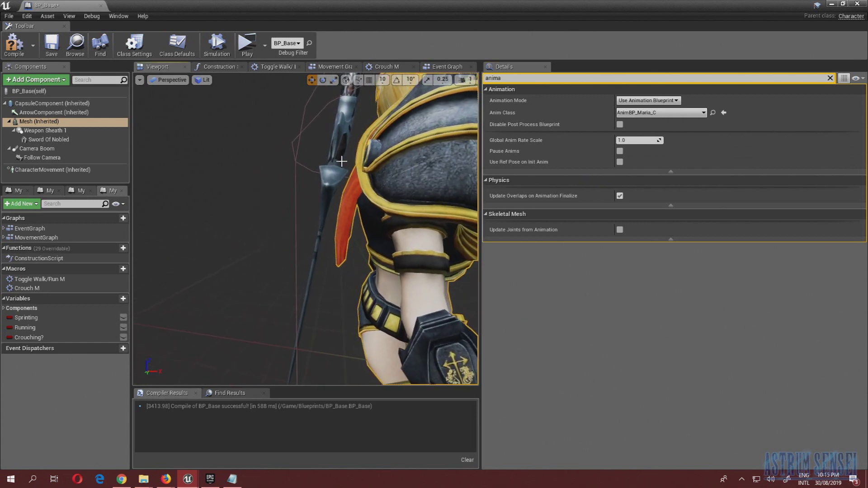
click(334, 171)
scroll(333, 171, down, 4)
scroll(368, 155, down, 2)
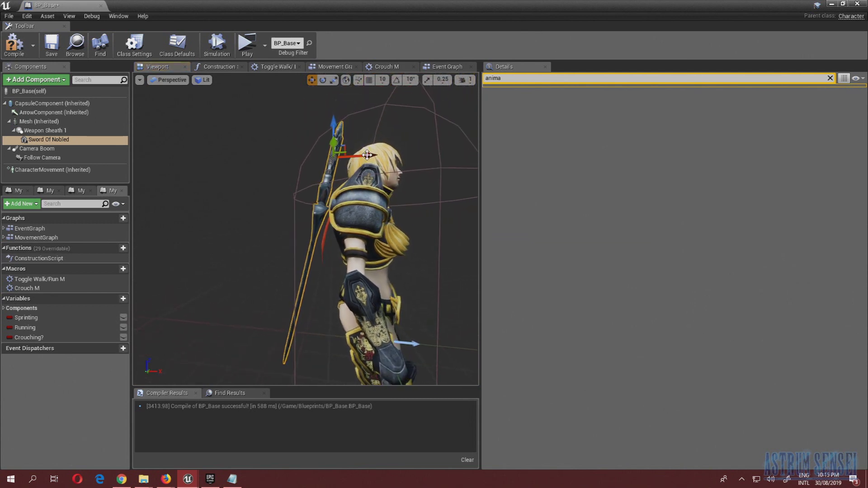
key(ctrl+z)
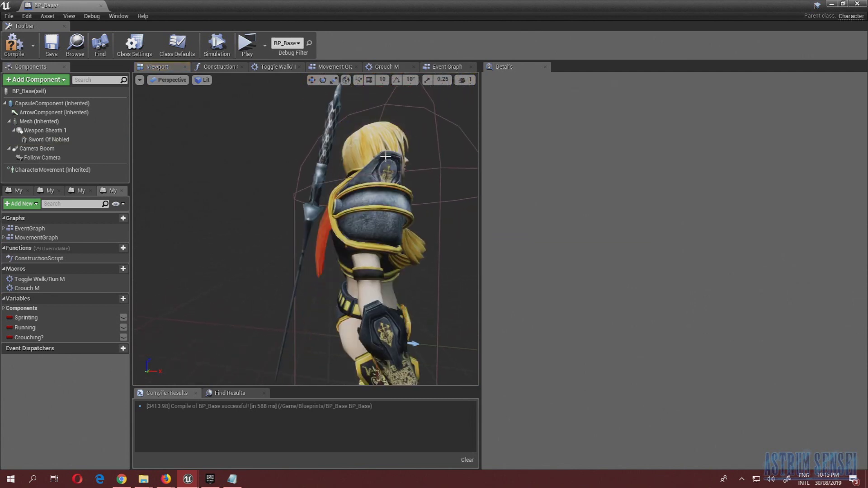
Clear the property filter and move Weapon Sheath 1 to about X -22, Y -9, Z -11 against the character's back
click(63, 131)
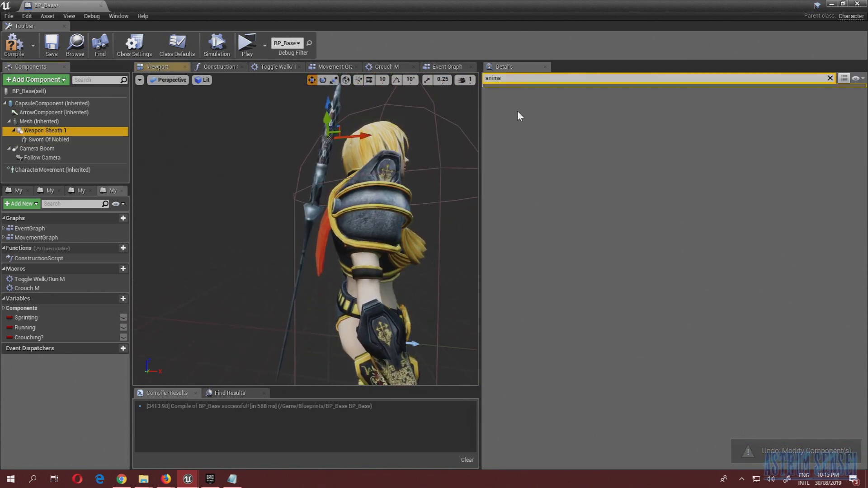
click(831, 78)
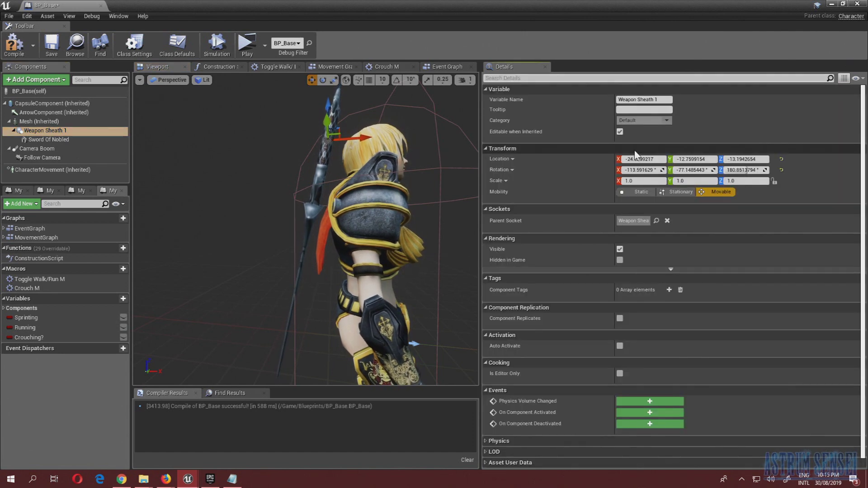
click(50, 140)
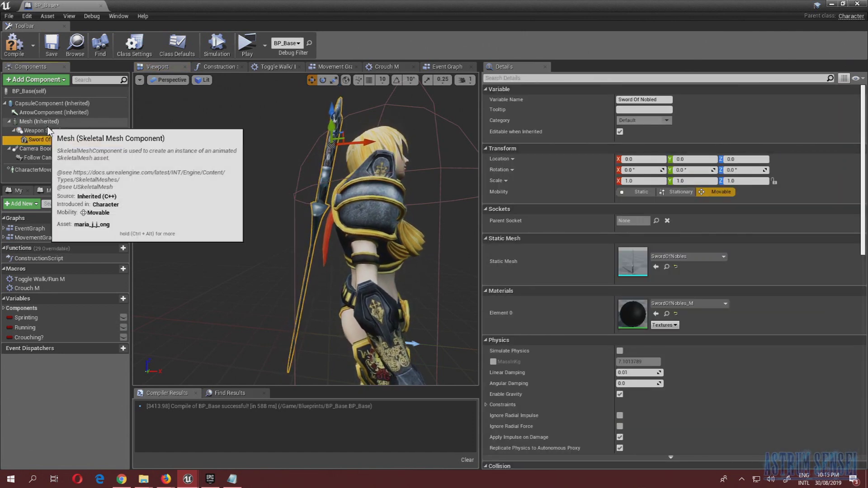
click(45, 131)
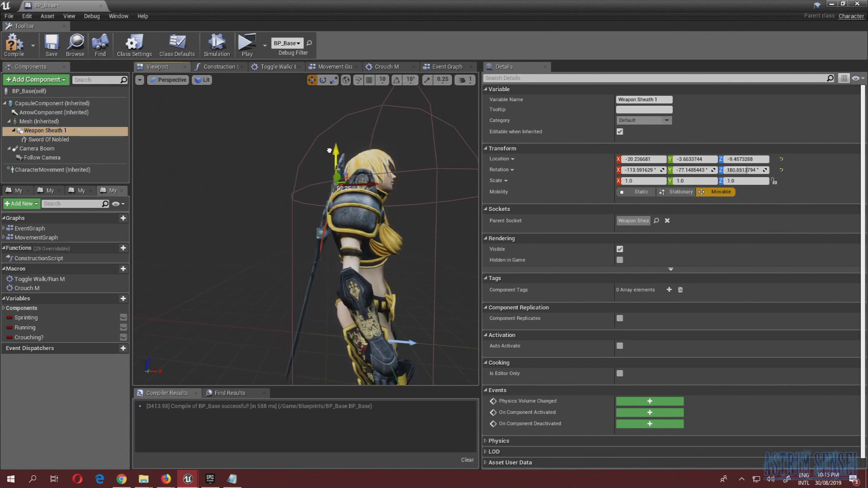
alt+drag(332, 136, 448, 138)
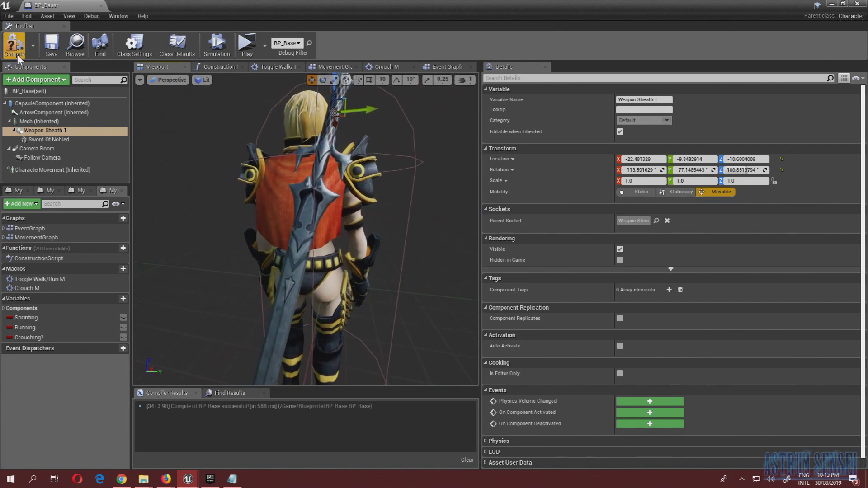
Compile the blueprint, run the game preview, and walk the character around to check how the sheathed sword sits
click(14, 48)
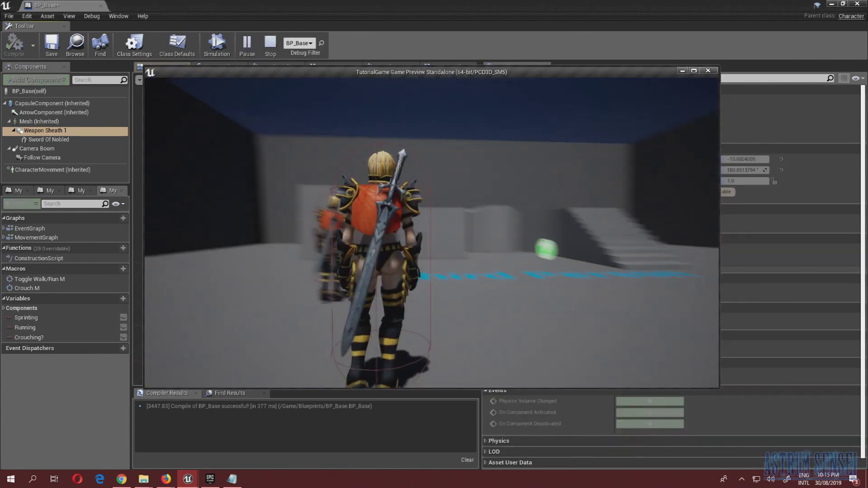
key(w)
key(w)
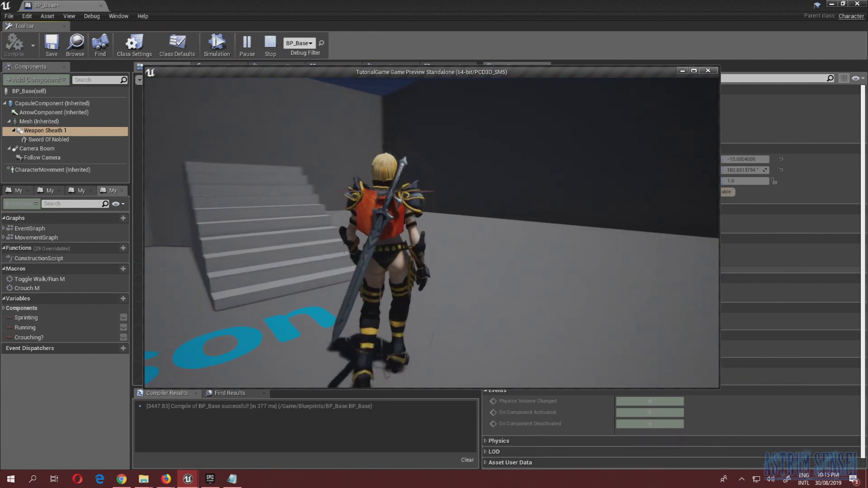
key(w)
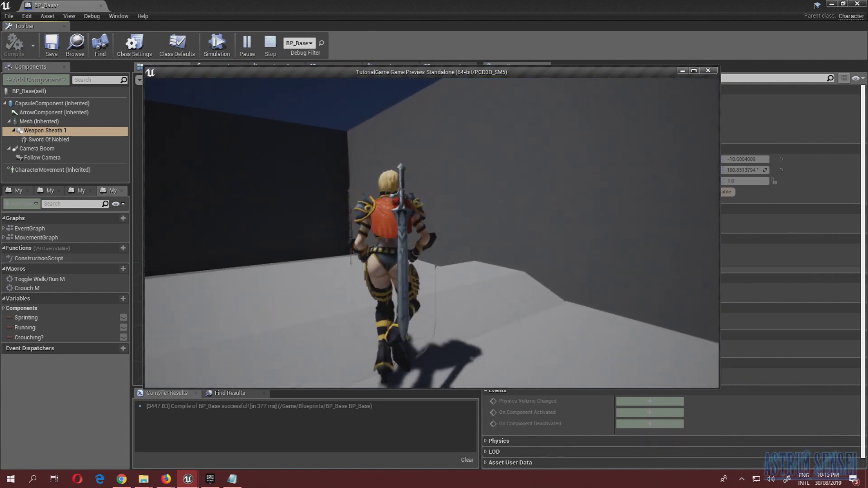
key(w)
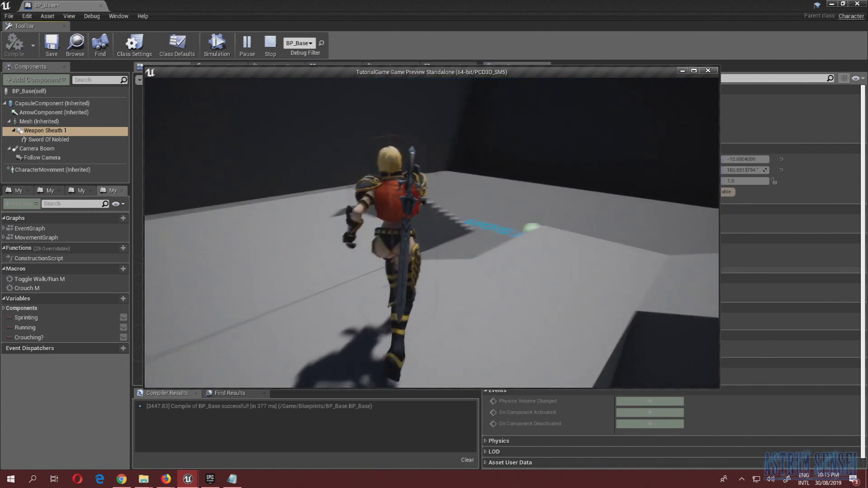
key(w)
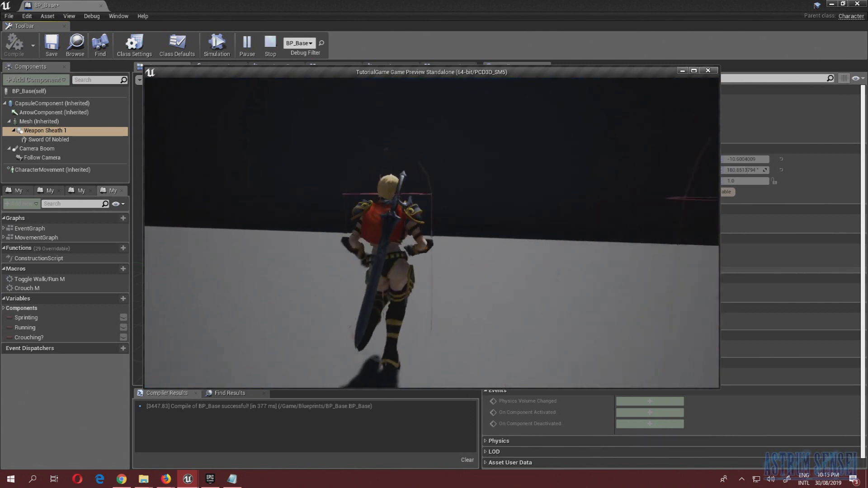
Run the character around the level to check the sheathed sword from behind, and end the game preview
key(w)
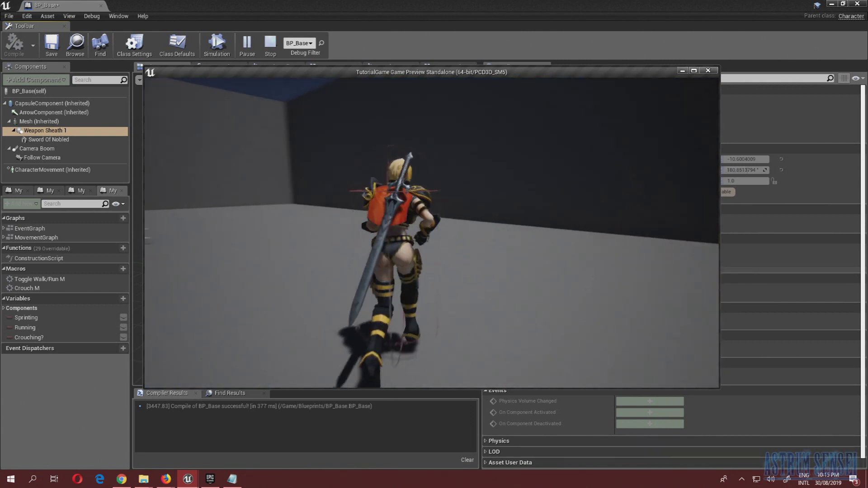
key(w)
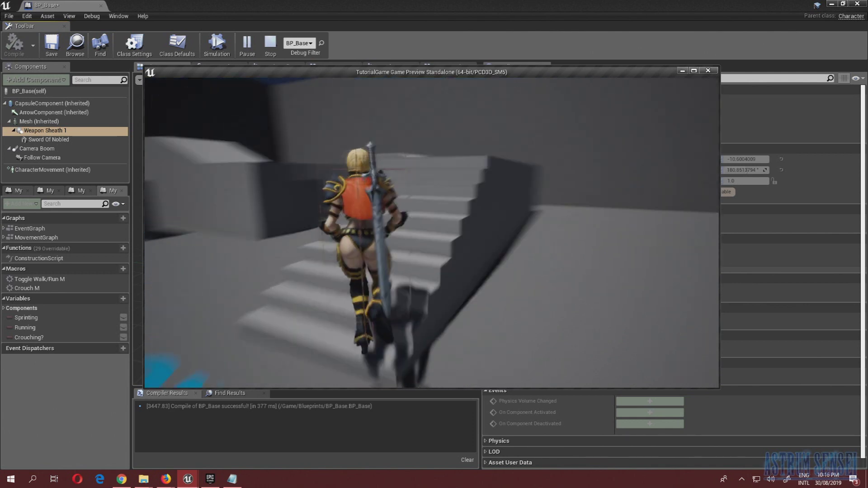
key(w)
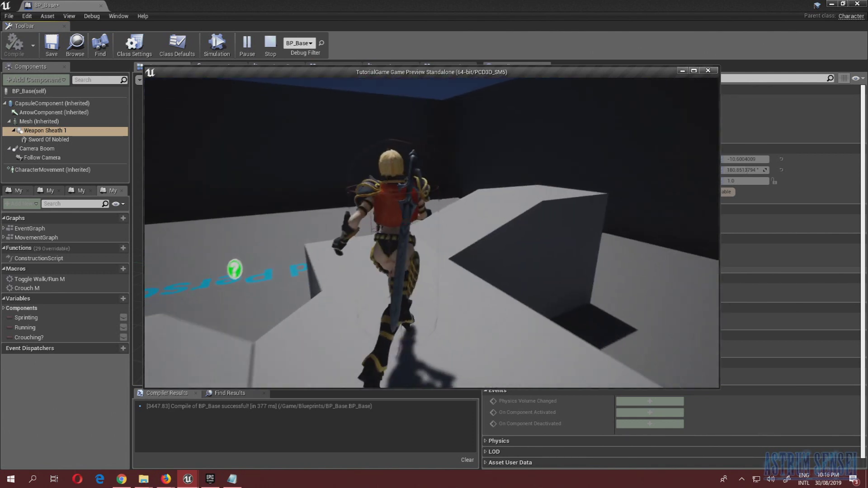
key(w)
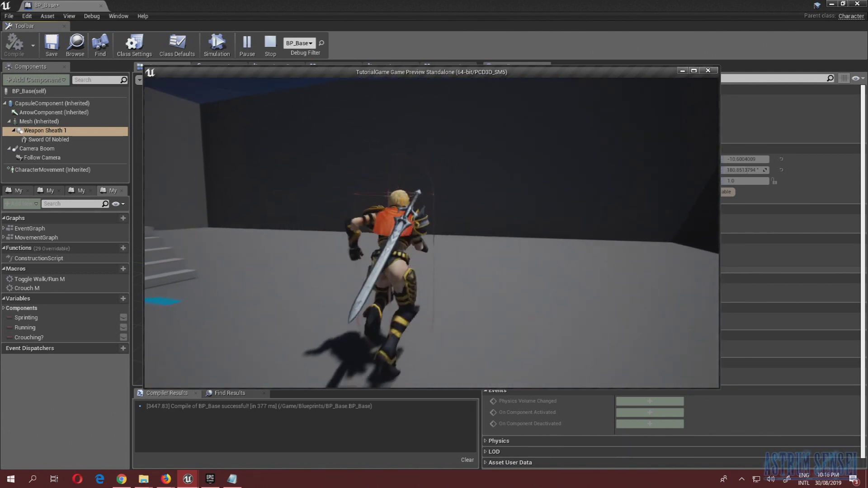
key(Escape)
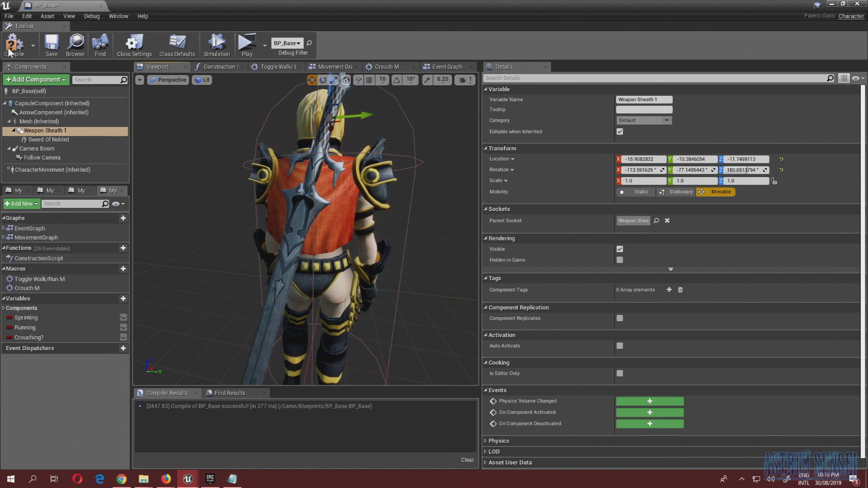
Start the game preview again, walk the character a short way to recheck the sword on the back, and stop it
click(247, 44)
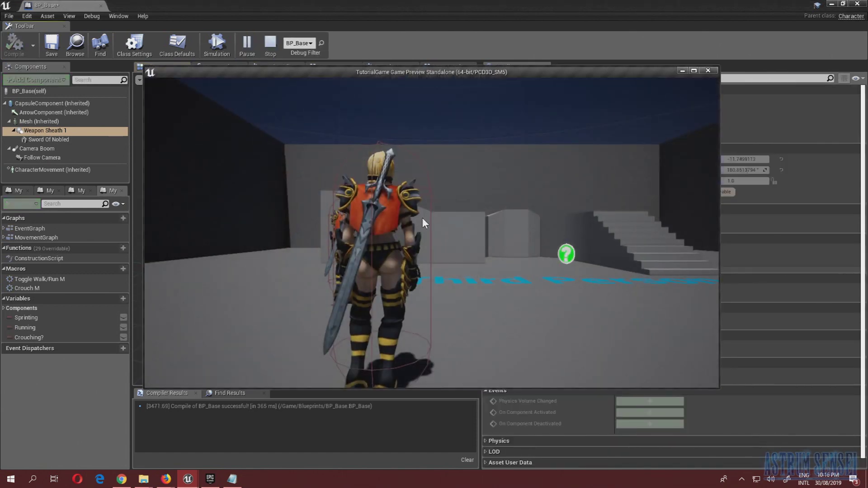
key(w)
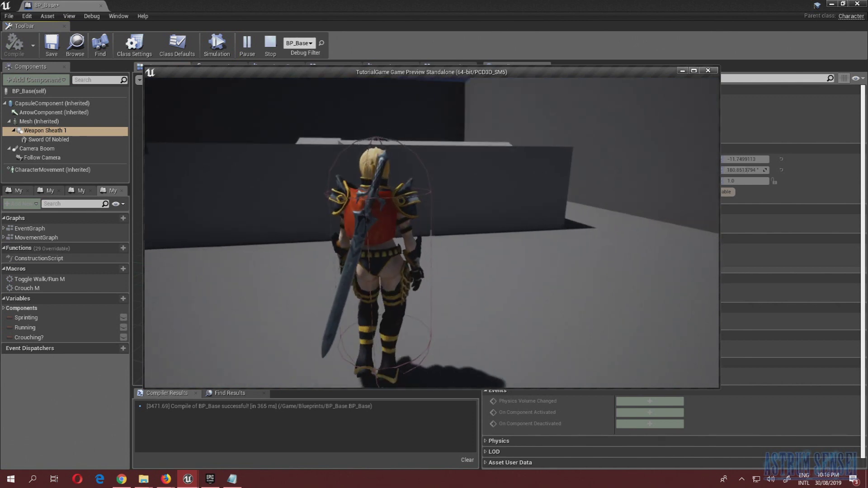
key(Escape)
Add a Scene component under the character Mesh and name it Weapon In Hand
key(d)
right_drag(360, 256, 217, 256)
key(s)
right_drag(306, 229, 226, 256)
key(w)
click(30, 125)
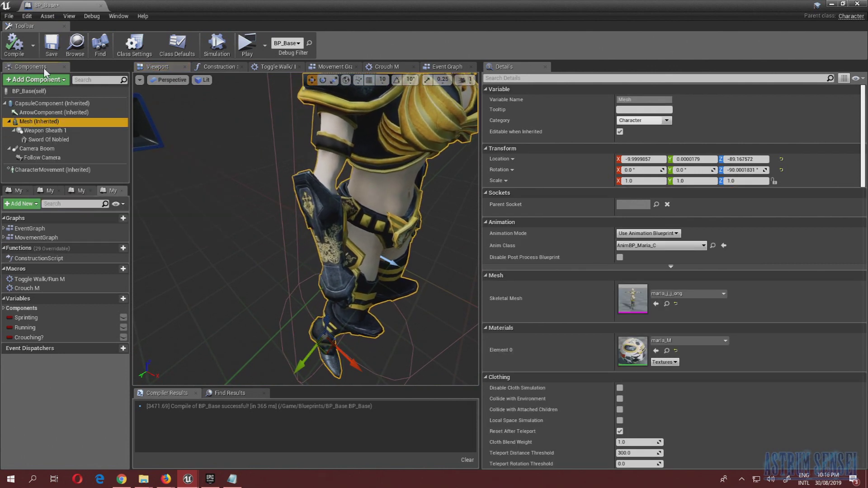
click(43, 81)
text(scene)
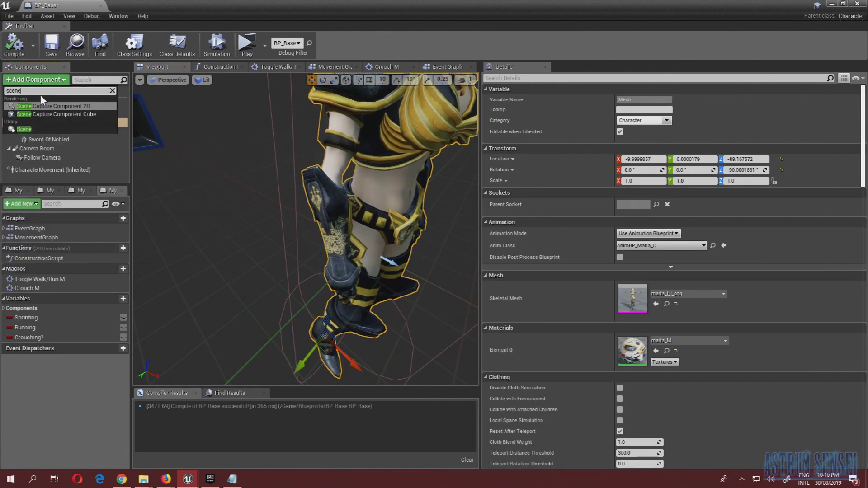
key(Down)
key(Down)
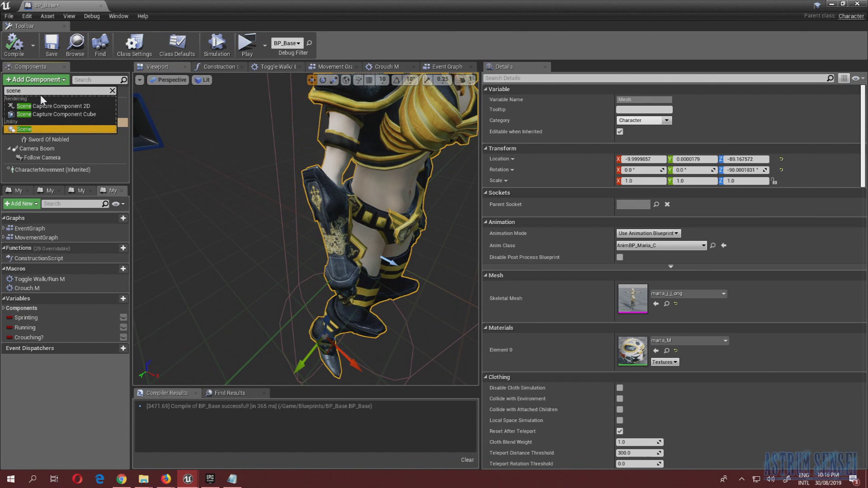
key(Return)
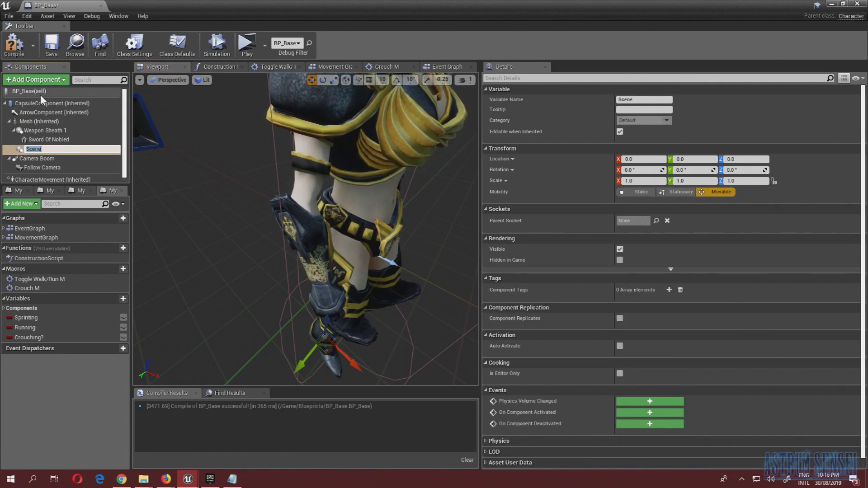
text(Weapon In Hand)
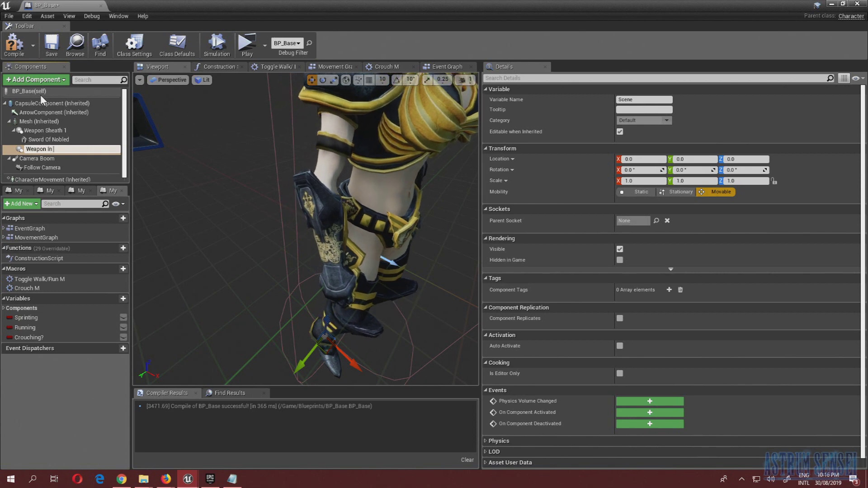
key(Return)
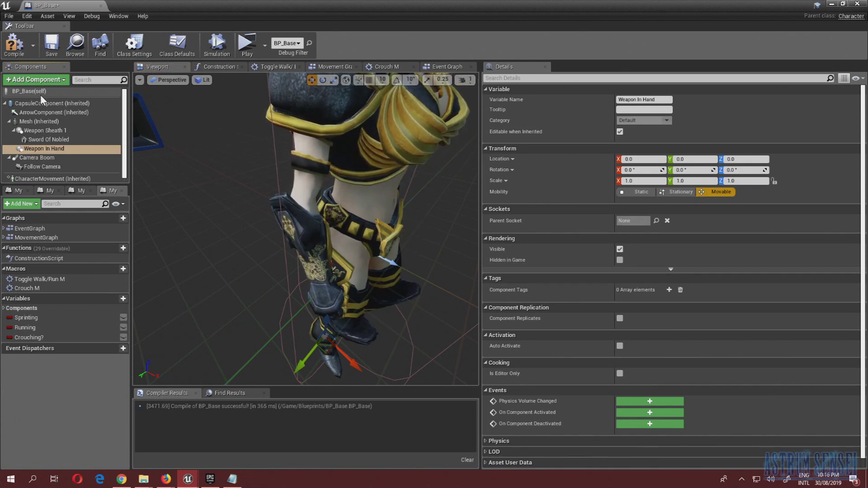
Reparent the Sword Of Nobled mesh to Weapon In Hand and rename it Sword Of Nobles
mouse_move(58, 138)
mouse_down()
mouse_move(59, 164)
mouse_move(47, 148)
mouse_up()
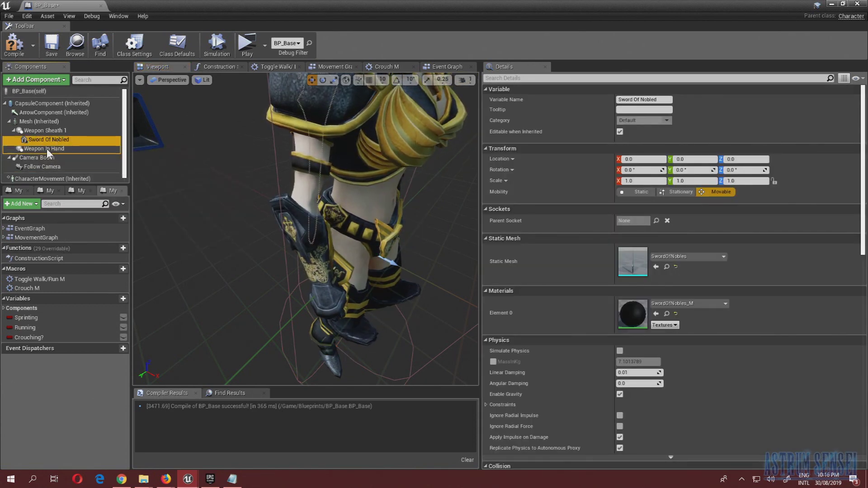
click(67, 149)
click(73, 149)
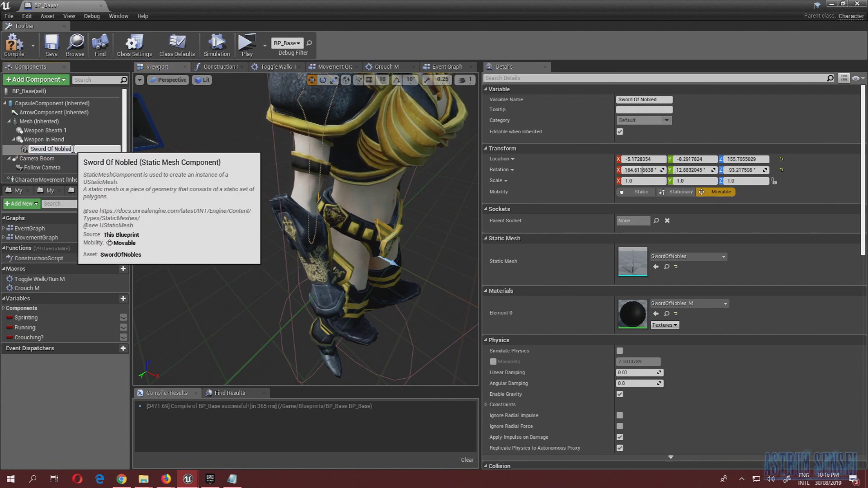
key(Return)
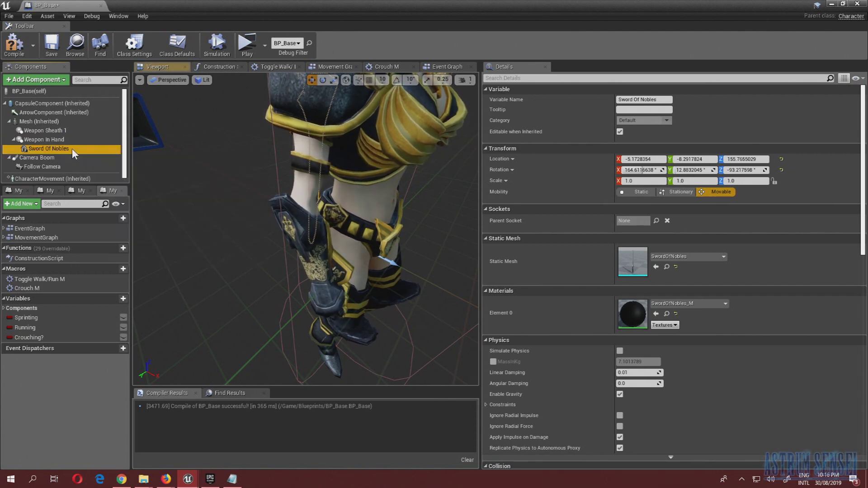
Set the Sword Of Nobles' location and rotation to 0 on all axes
right_drag(267, 242, 267, 195)
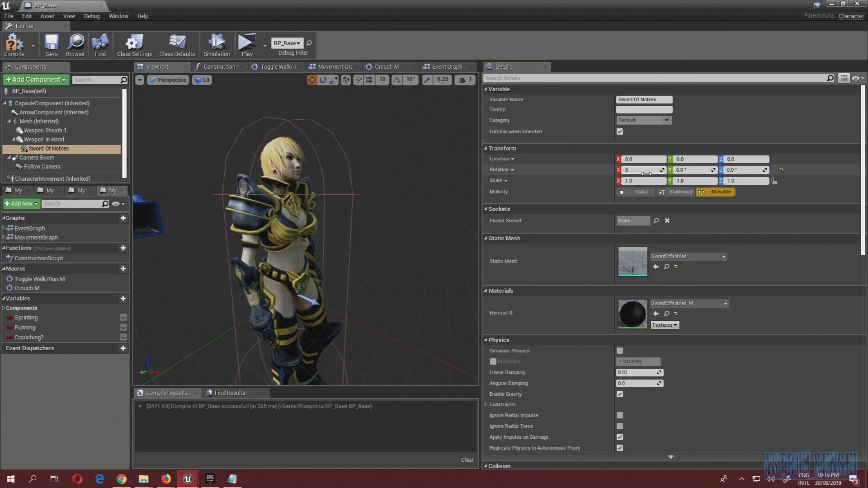
key(Return)
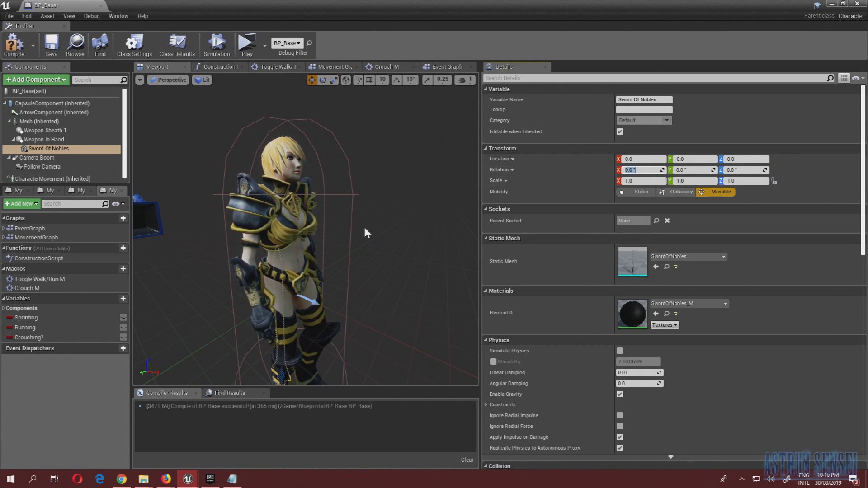
Set Weapon In Hand's parent socket to Weapon Hand Socket and inspect how the sword sits at the hand
right_drag(273, 271, 283, 344)
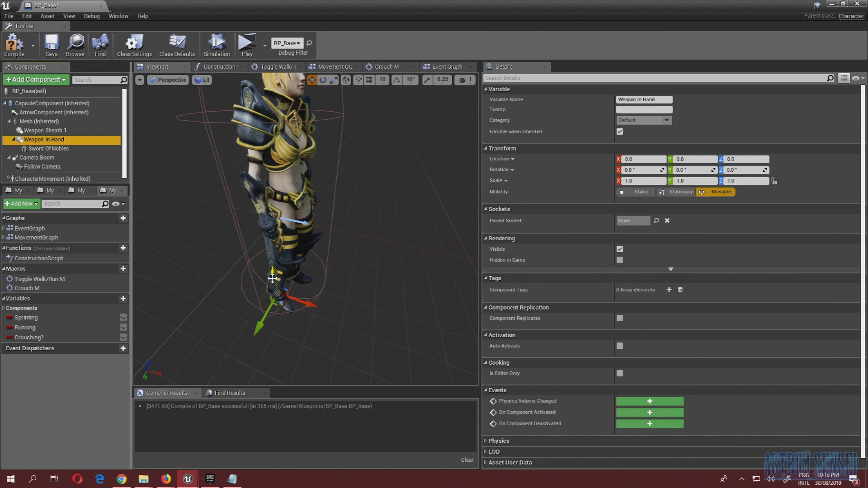
click(656, 224)
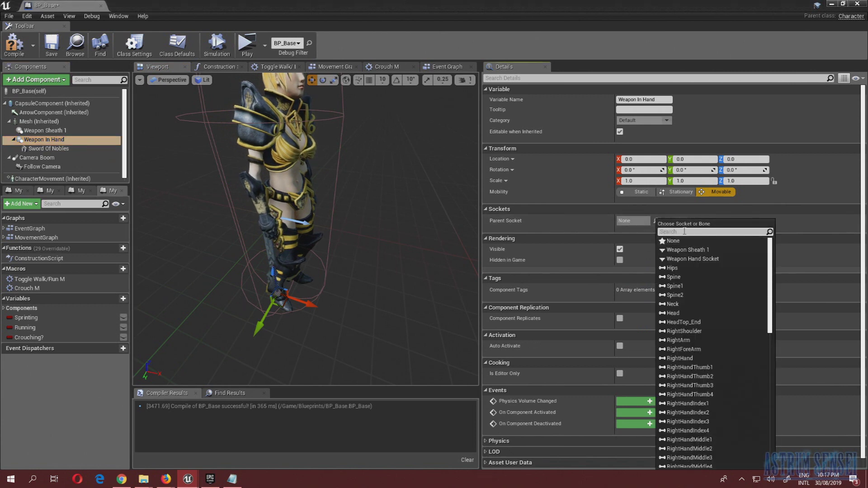
click(707, 260)
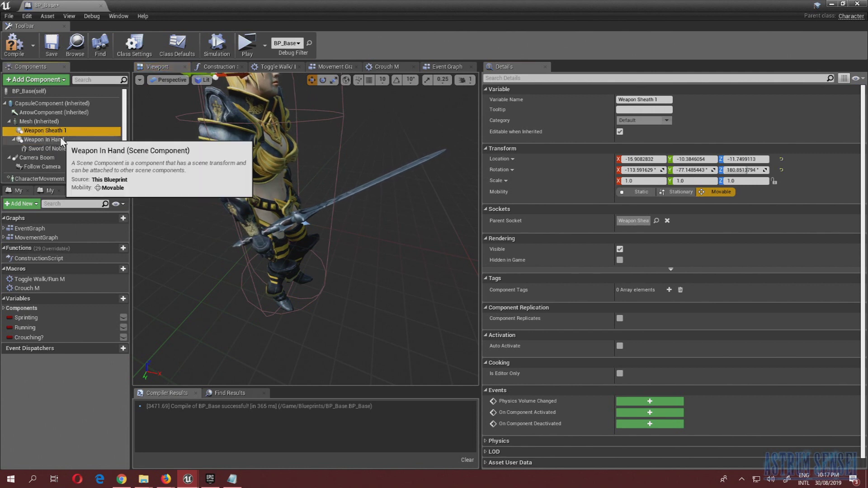
right_drag(306, 229, 208, 226)
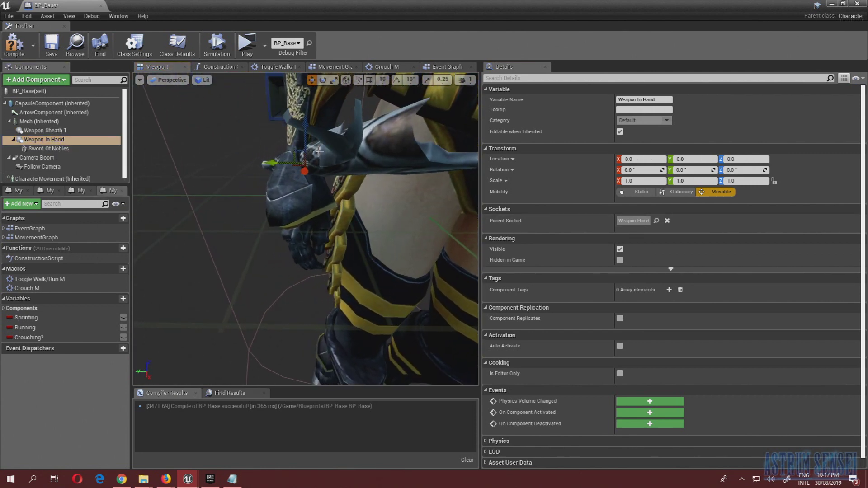
drag(297, 182, 277, 195)
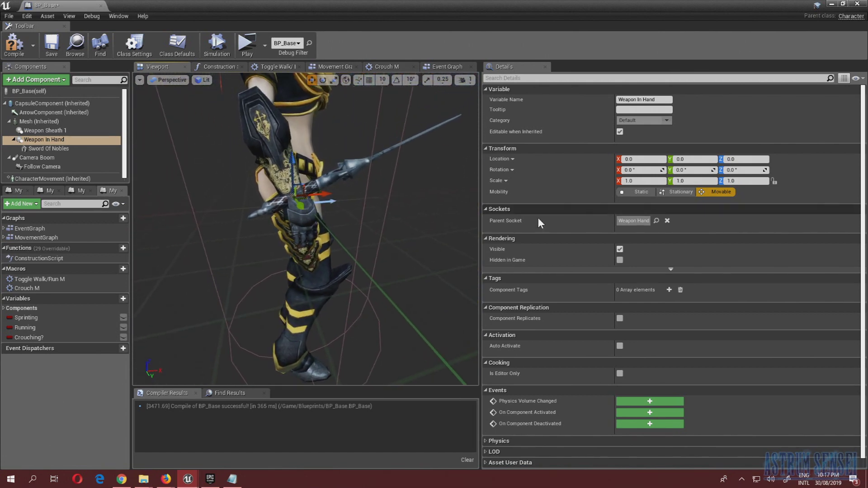
Filter the character Mesh's properties by "animat" and turn on Pause Anims
click(556, 78)
text(anim)
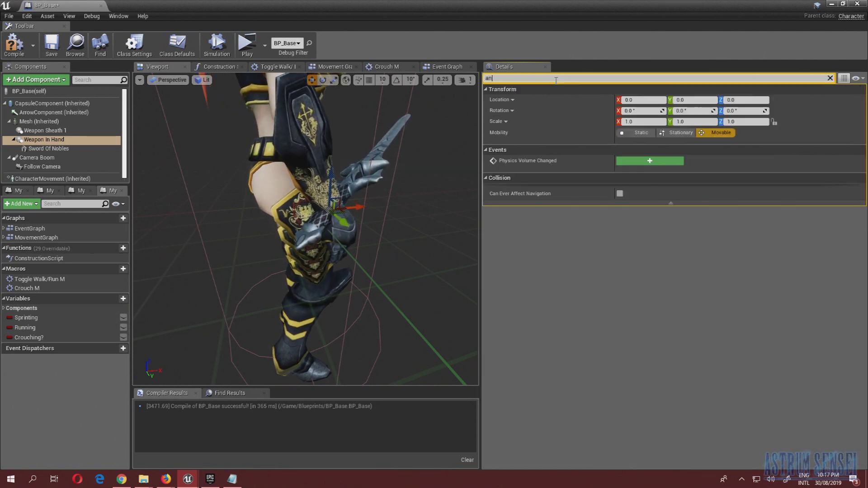
key(BackSpace)
key(BackSpace)
key(BackSpace)
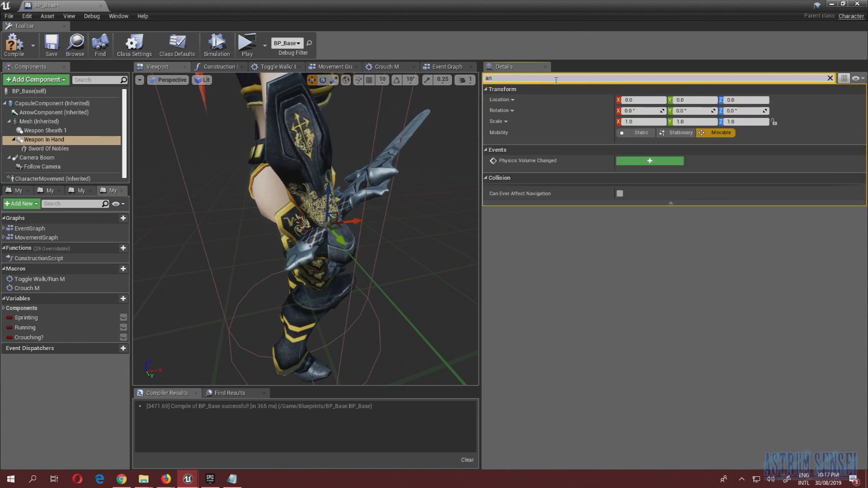
click(28, 121)
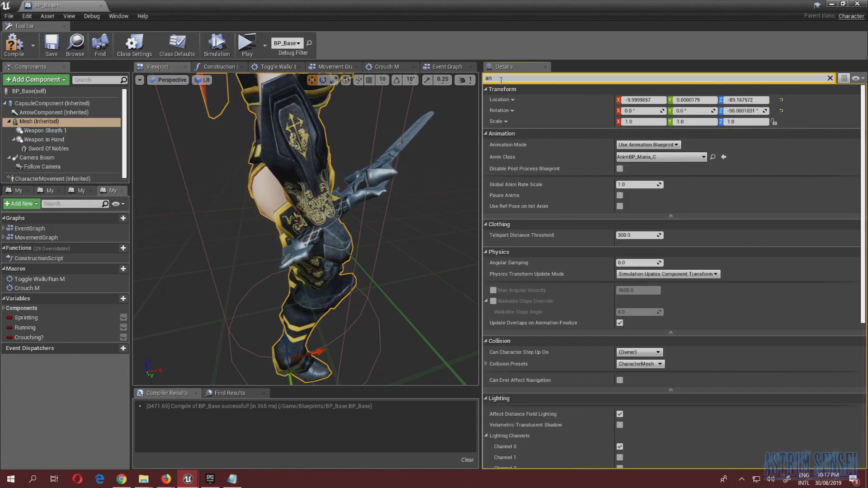
text(imat)
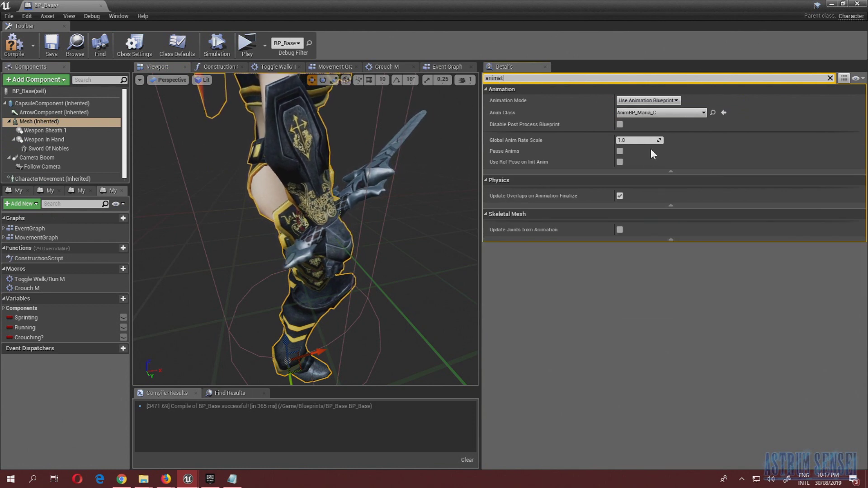
click(620, 152)
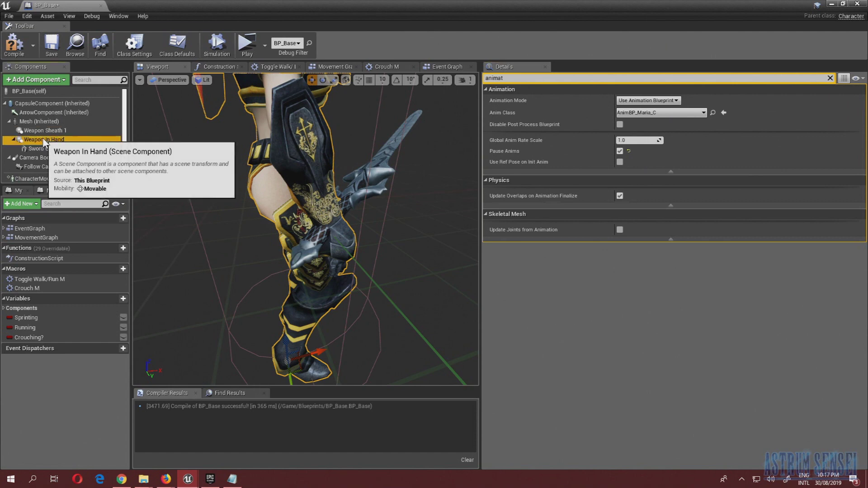
Rotate Weapon In Hand around its vertical axis and tilt it so the sword's blade points forward from the hand
click(39, 140)
alt+drag(351, 198, 194, 165)
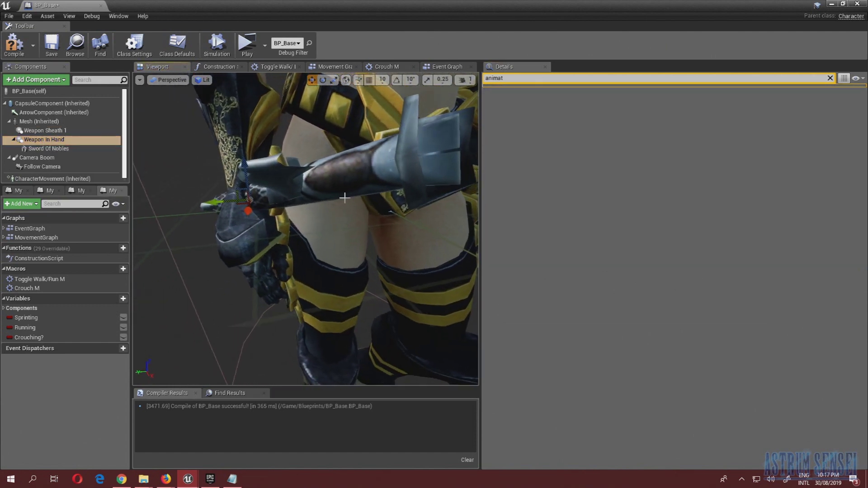
drag(288, 210, 254, 213)
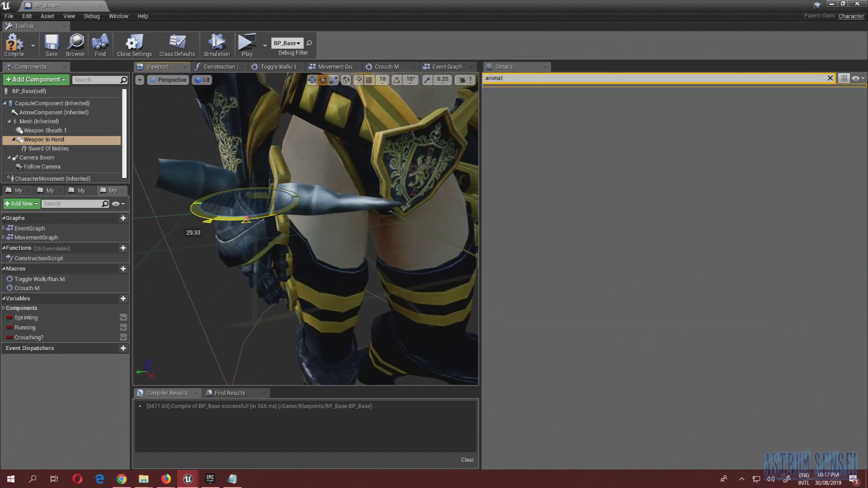
alt+drag(343, 191, 267, 192)
drag(346, 168, 364, 187)
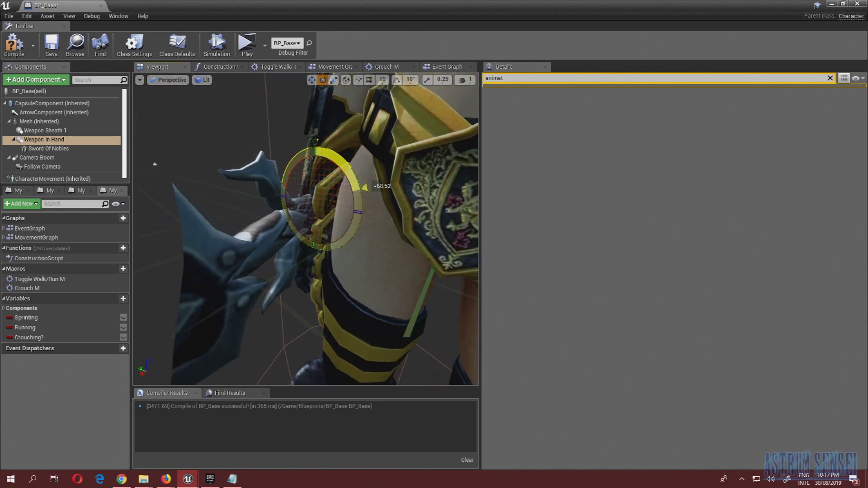
alt+drag(347, 151, 425, 177)
Lower Weapon In Hand about 6 units and slide it along the X axis to fit the grip to the character's hand
key(w)
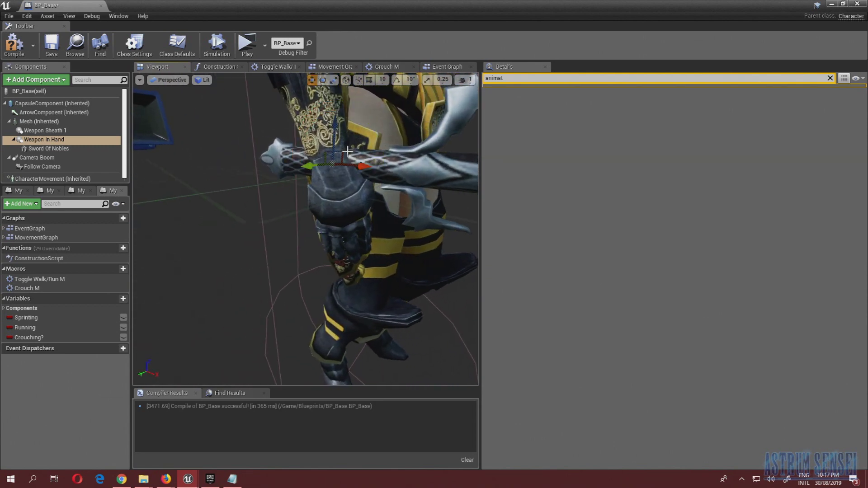
drag(331, 126, 332, 182)
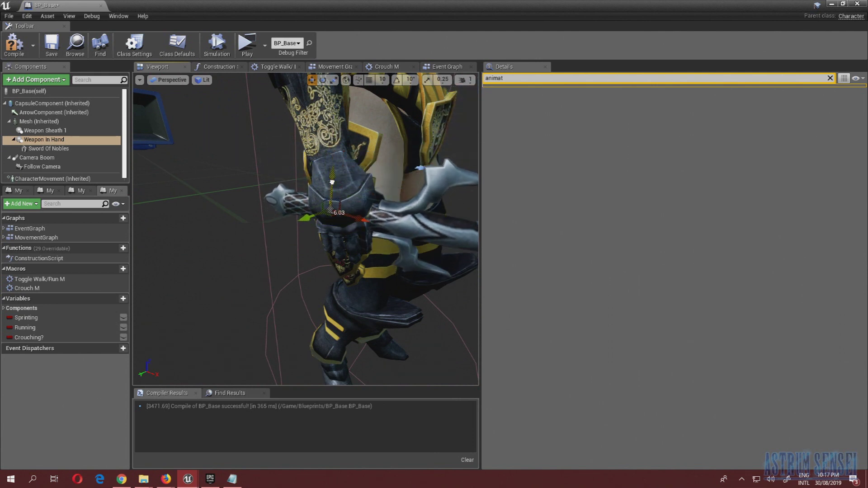
drag(357, 219, 457, 217)
right_drag(339, 221, 338, 222)
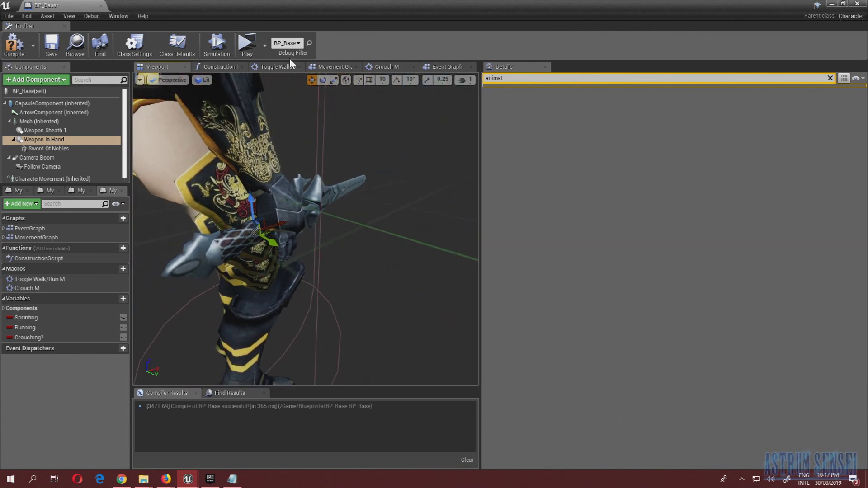
Turn off Pause Anims on the character Mesh so its animation plays again
click(36, 121)
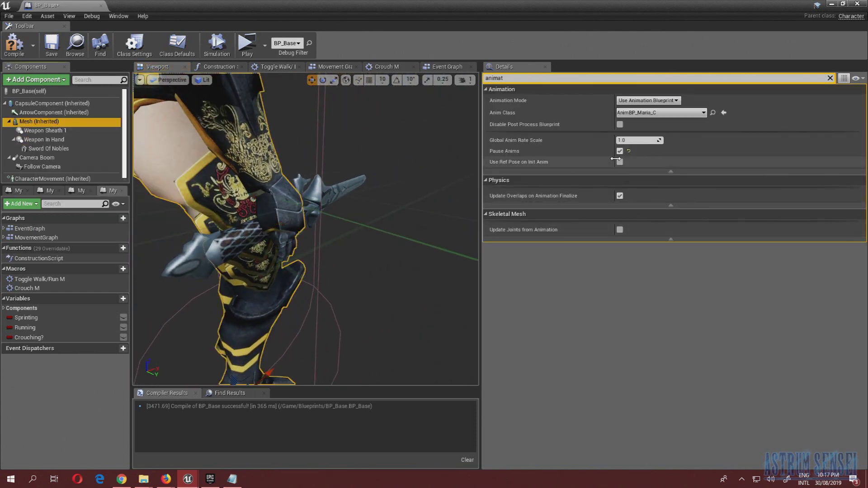
right_drag(338, 221, 338, 221)
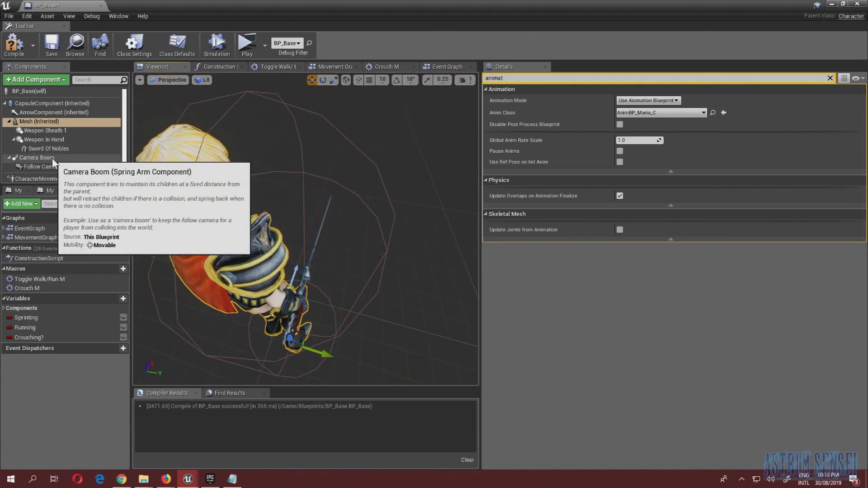
Try to rotate Weapon In Hand by about 8 degrees to realign the sword with the hand
click(56, 140)
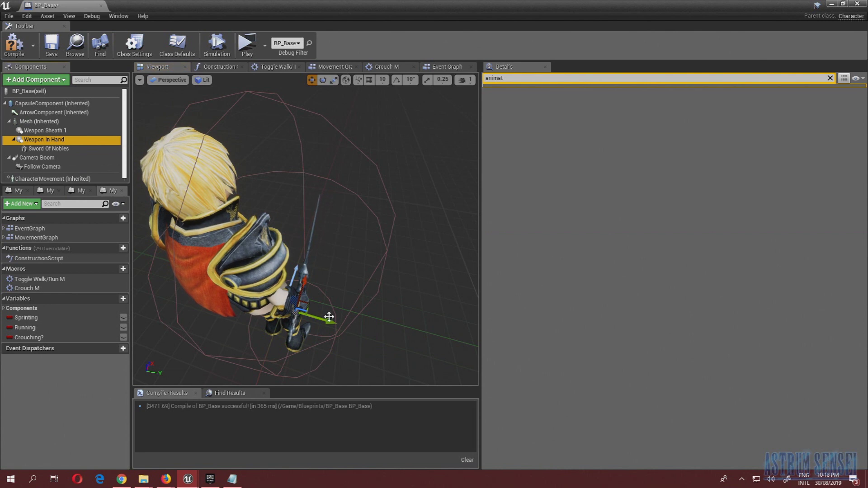
right_drag(336, 235, 353, 230)
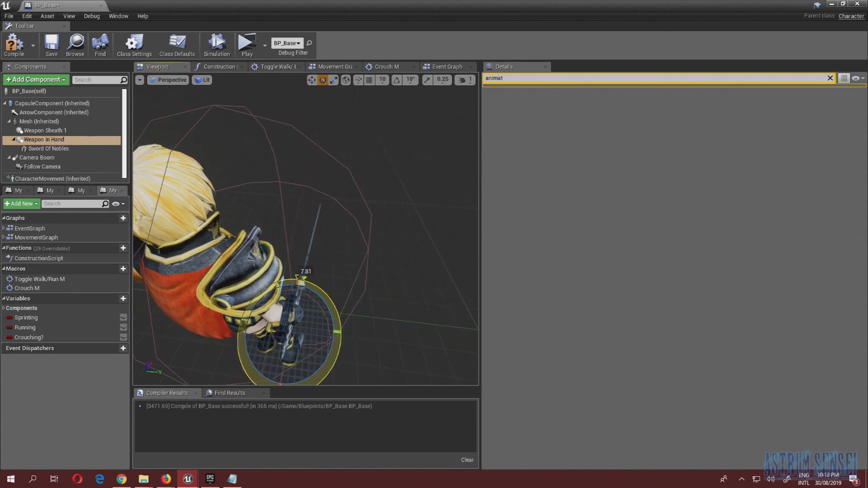
drag(311, 275, 349, 281)
right_drag(349, 282, 185, 239)
key(ctrl+z)
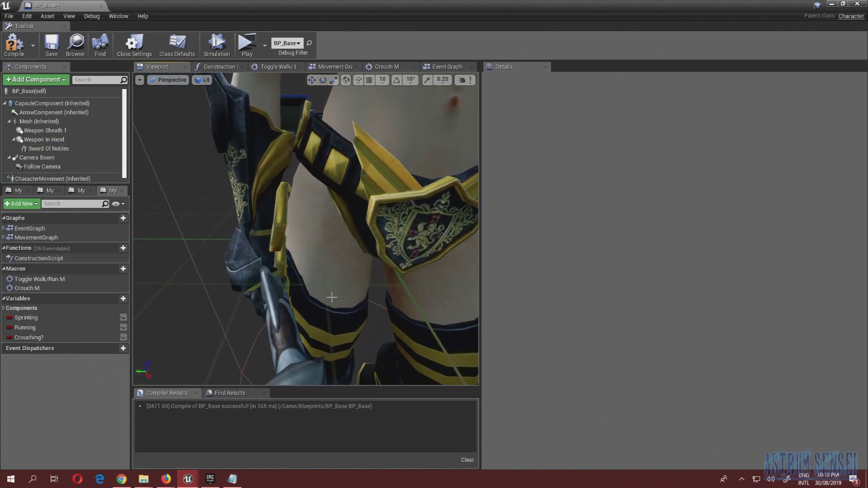
Compile BP_Base and play-test the level, running the character in several directions to check the sword in the hand
right_drag(314, 307, 370, 306)
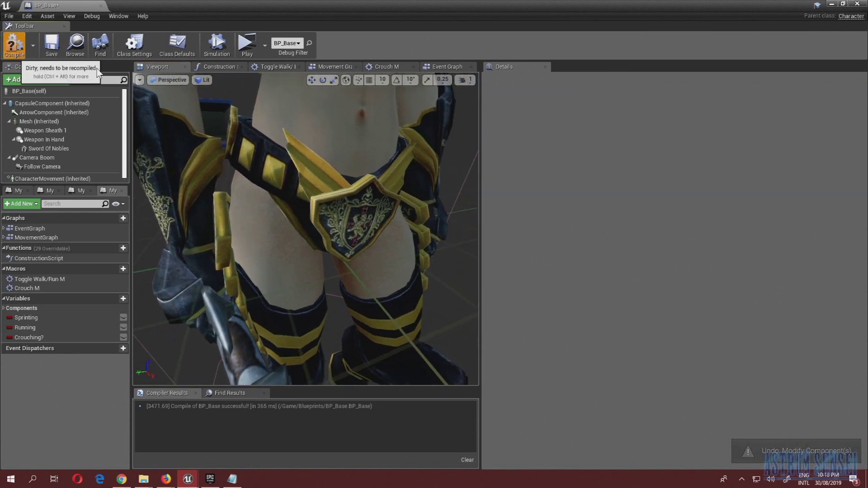
right_drag(323, 264, 429, 272)
right_drag(306, 229, 362, 229)
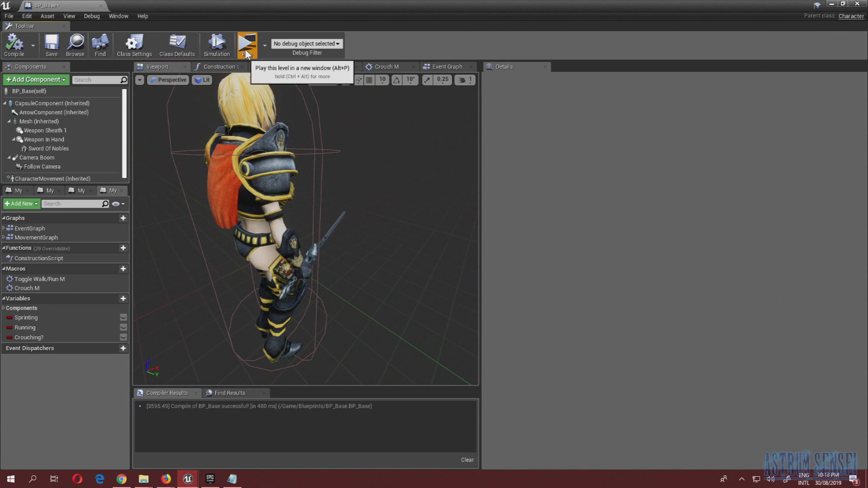
click(247, 53)
key(w)
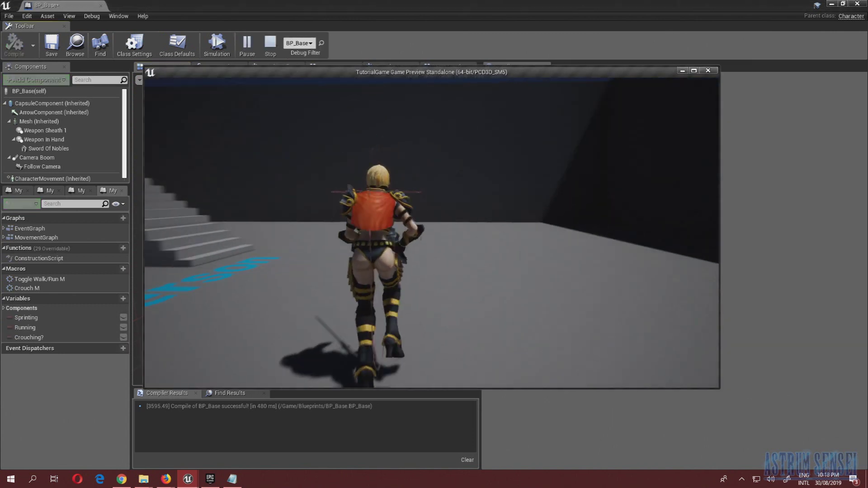
key(d)
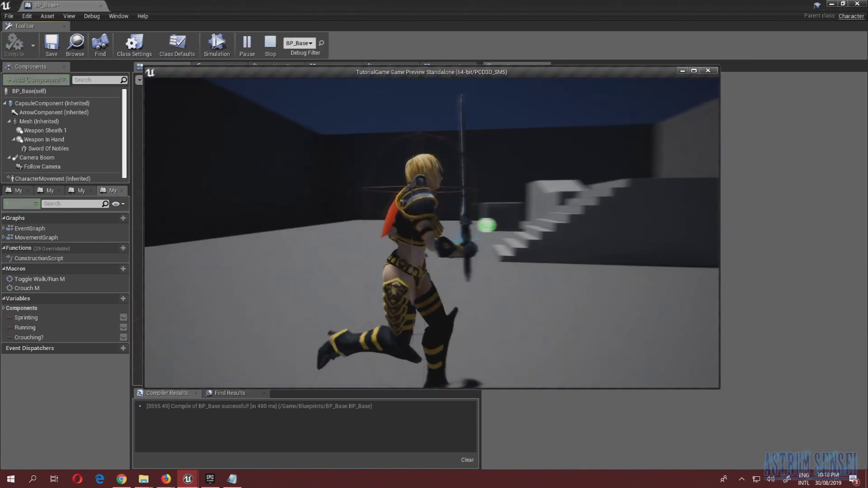
key(s)
key(w)
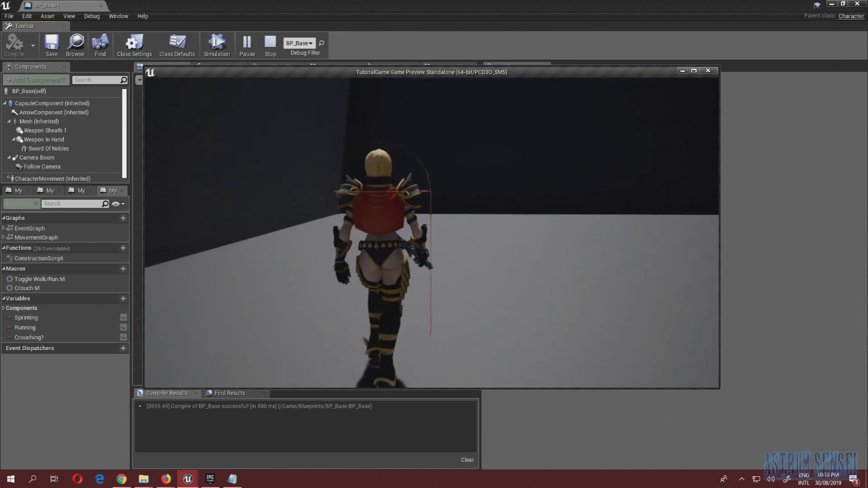
key(s)
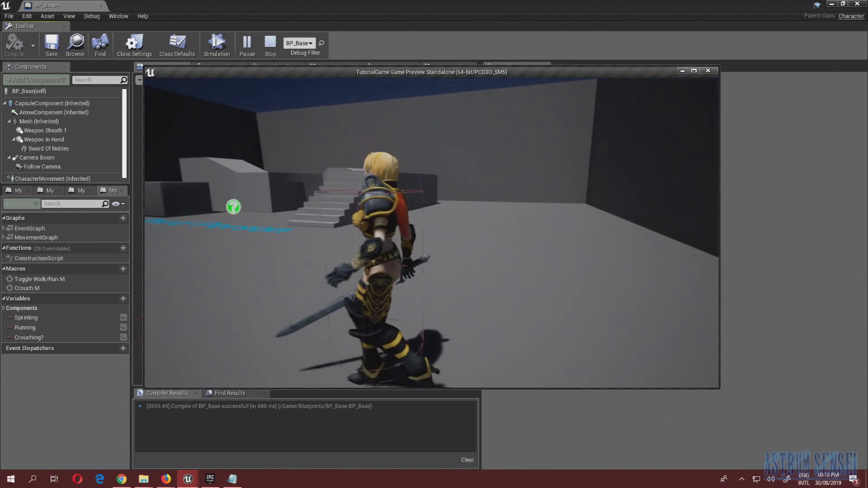
key(Escape)
key(w)
right_drag(342, 244, 348, 288)
click(320, 255)
drag(287, 358, 271, 371)
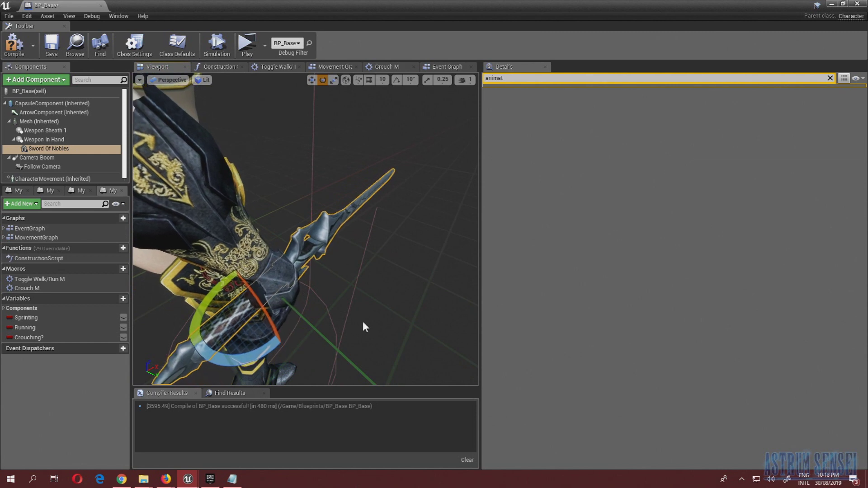
key(ctrl+z)
Clear the property filter for Weapon In Hand and rotate it about 11 degrees to realign the sword with the hand
click(32, 142)
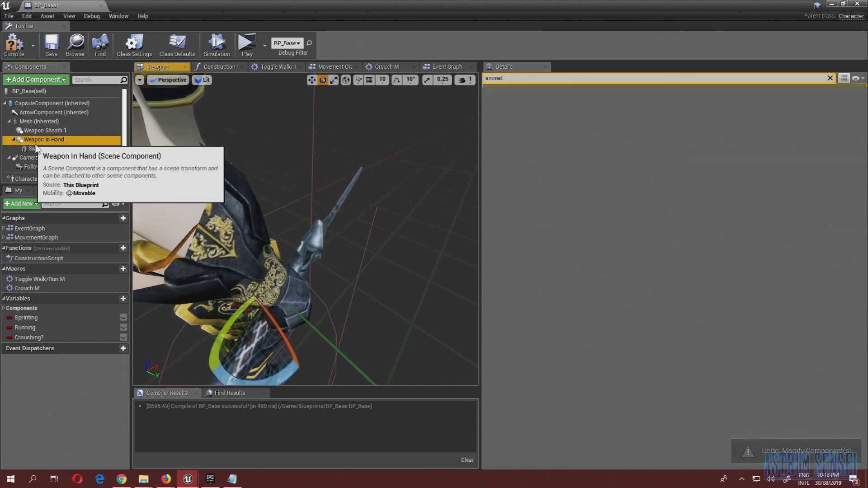
click(831, 77)
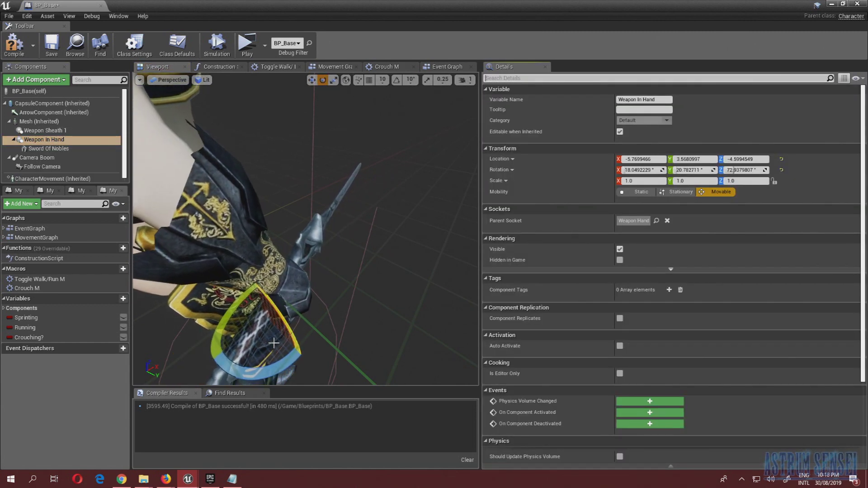
drag(276, 373, 238, 318)
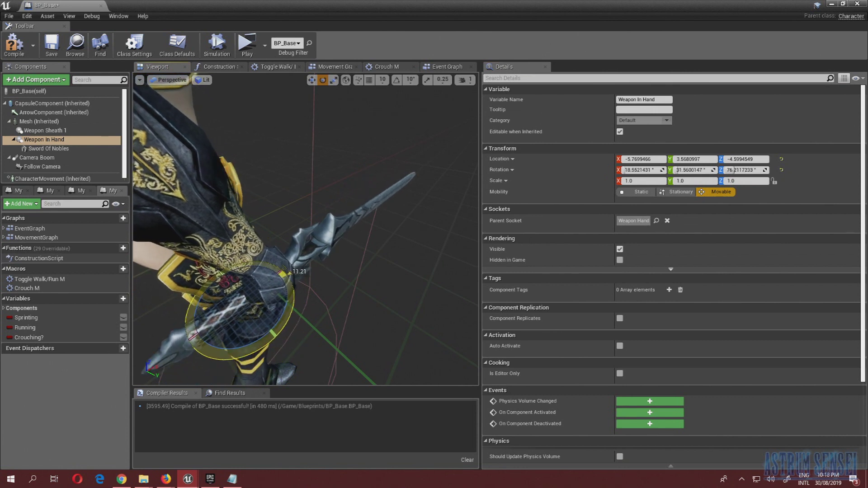
Select Sword Of Nobles for moving at the character's hand
key(w)
click(227, 309)
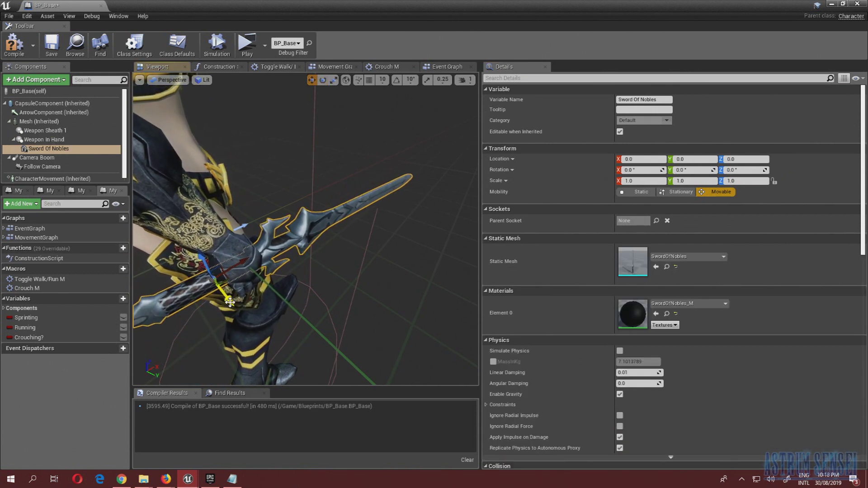